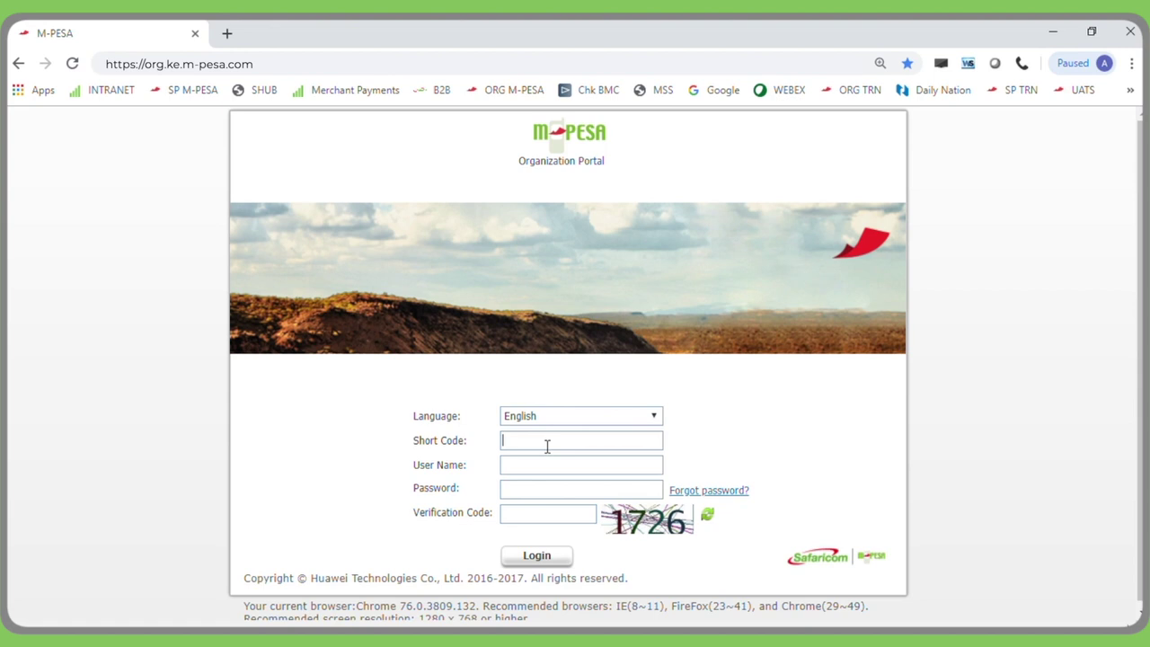
Step: Enter the short code, first operator's user name, password and verification code, then log in
click(547, 442)
text(702044)
click(564, 470)
click(547, 497)
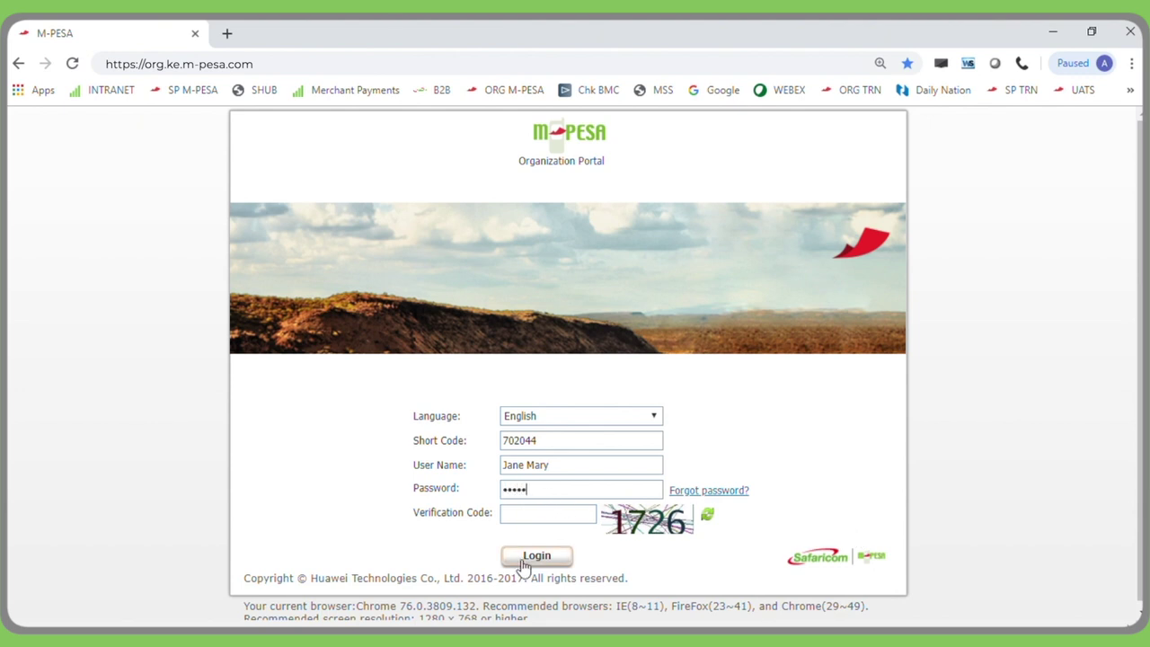
text(1)
click(541, 518)
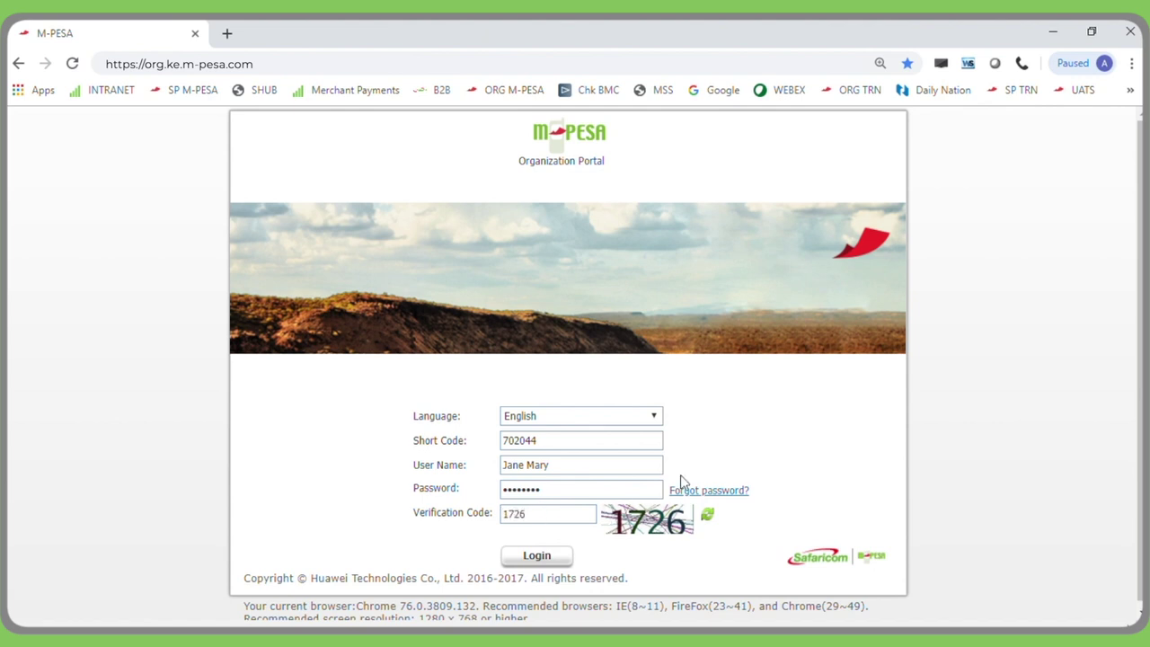
click(565, 557)
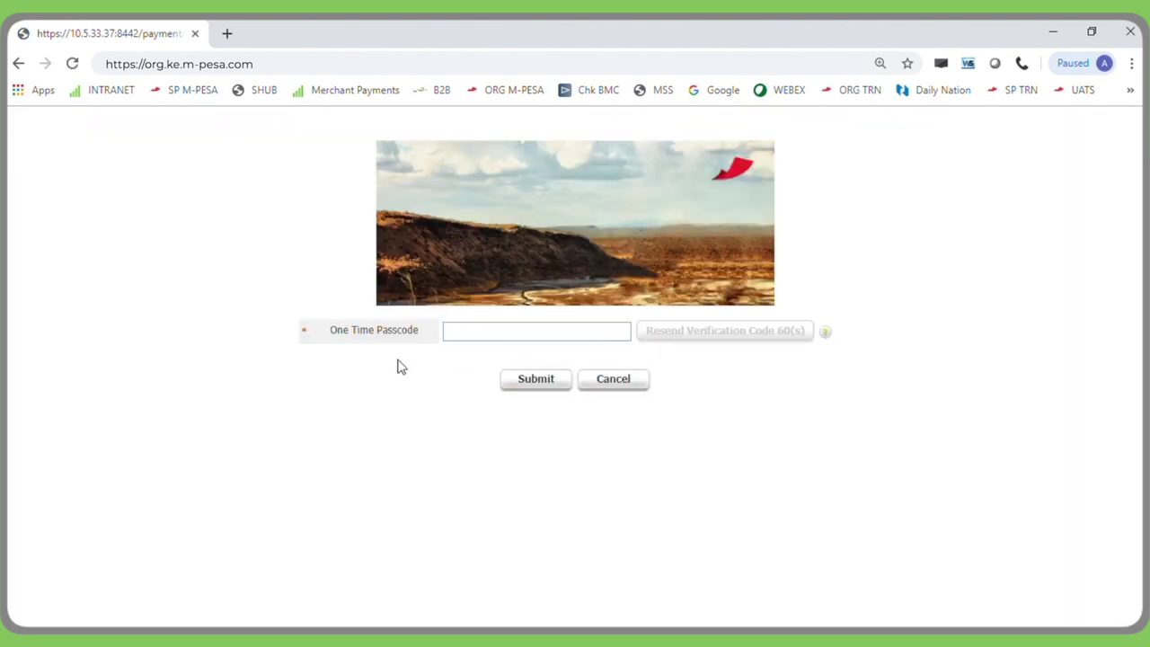
Step: Enter and submit the one-time passcode to reach the portal home page
click(465, 339)
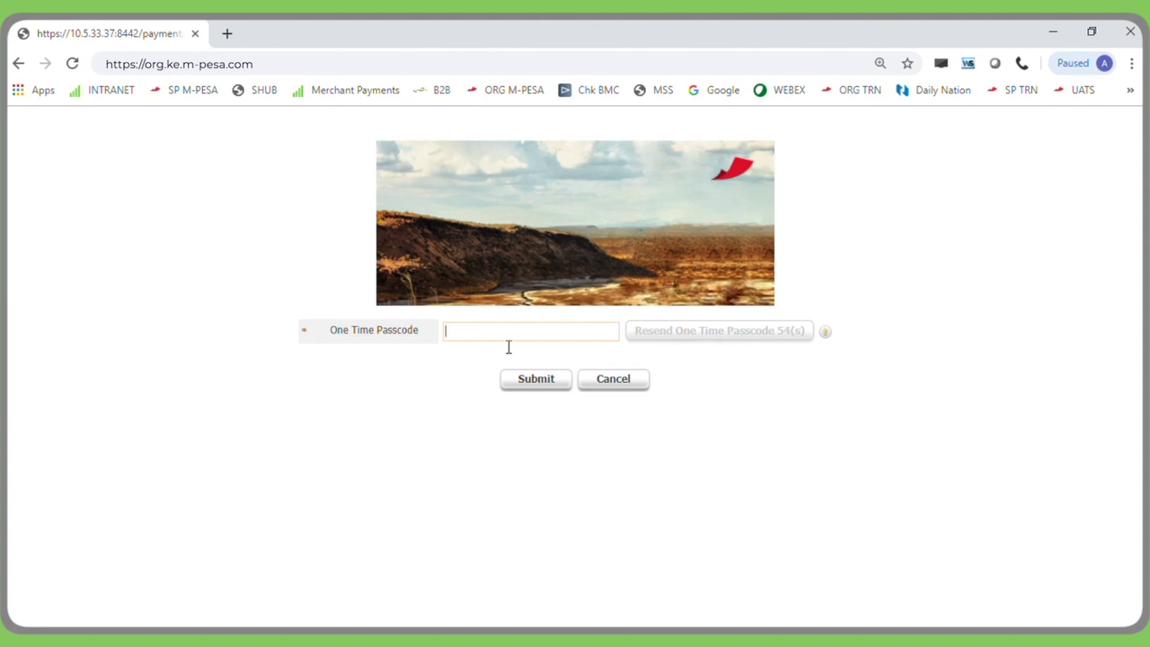
click(572, 383)
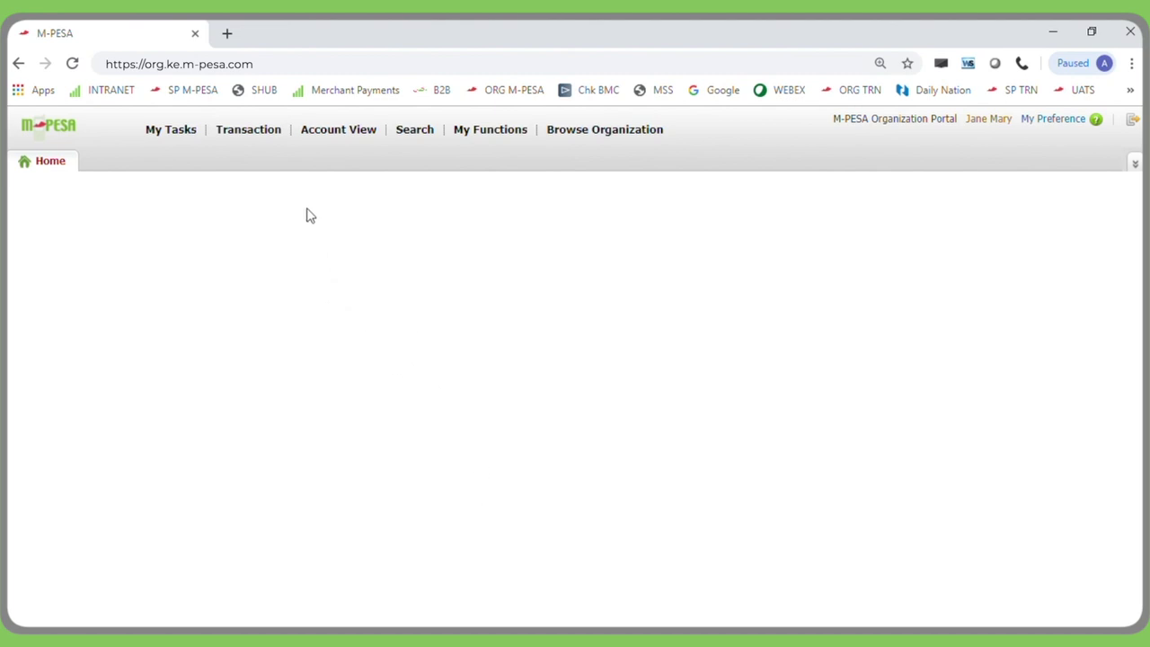
Step: Check the three account balances in Account View, then open Browse Organization
click(328, 143)
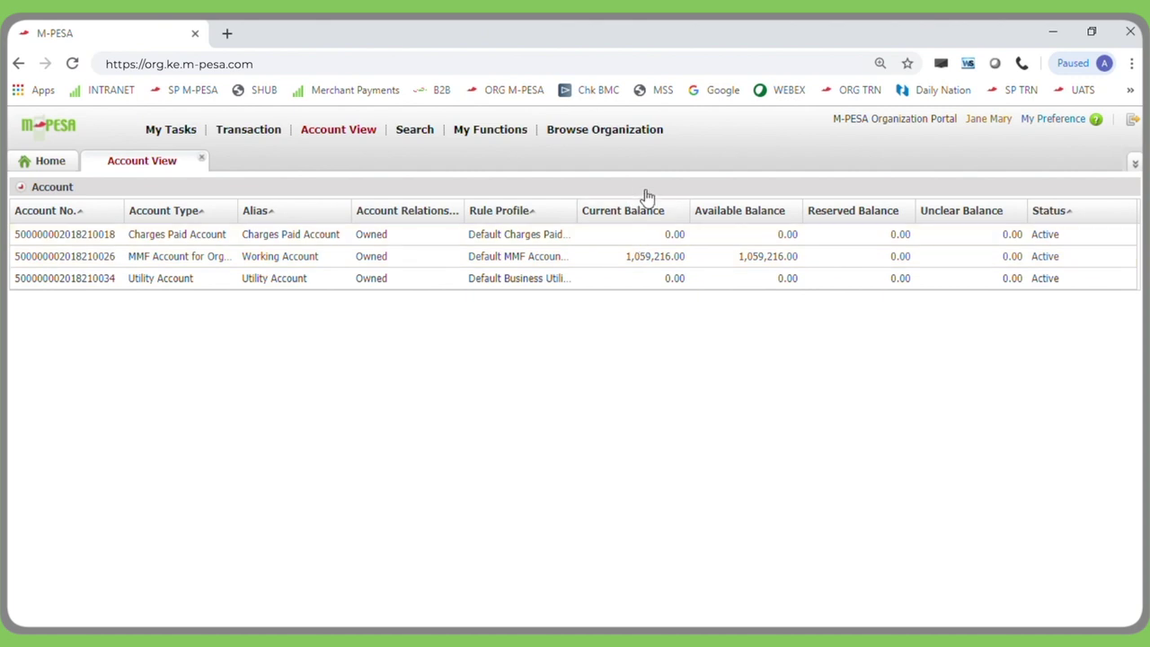
click(658, 142)
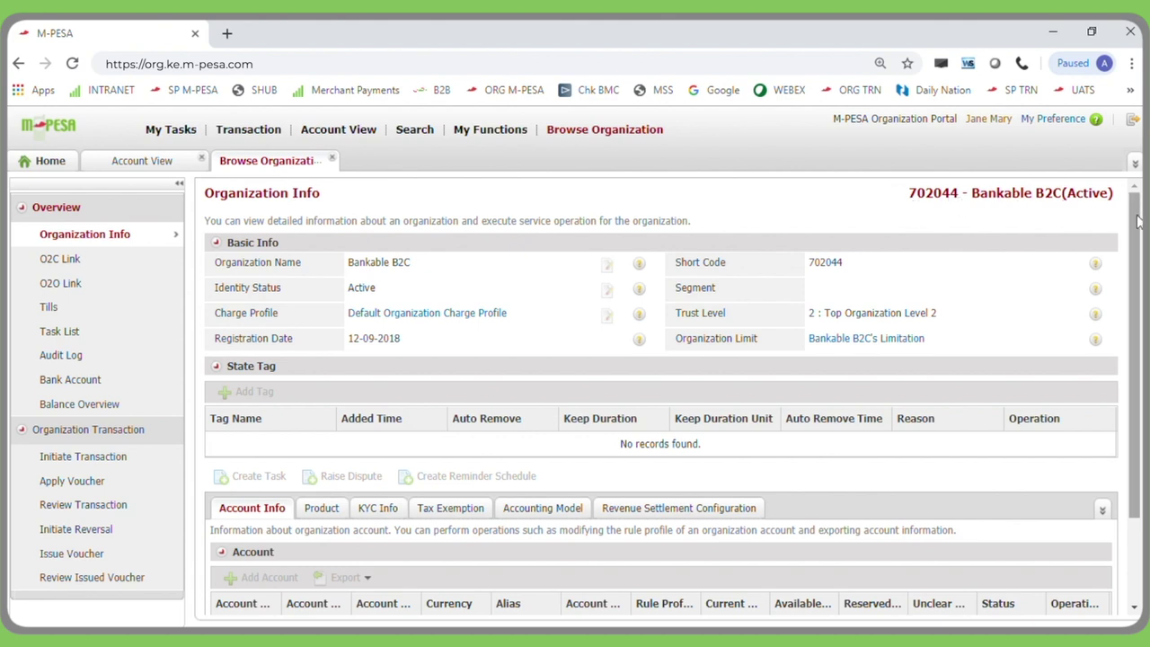
Step: Widen the Alias column of the Account Info table so full aliases show
scroll(1138, 220, down, 2)
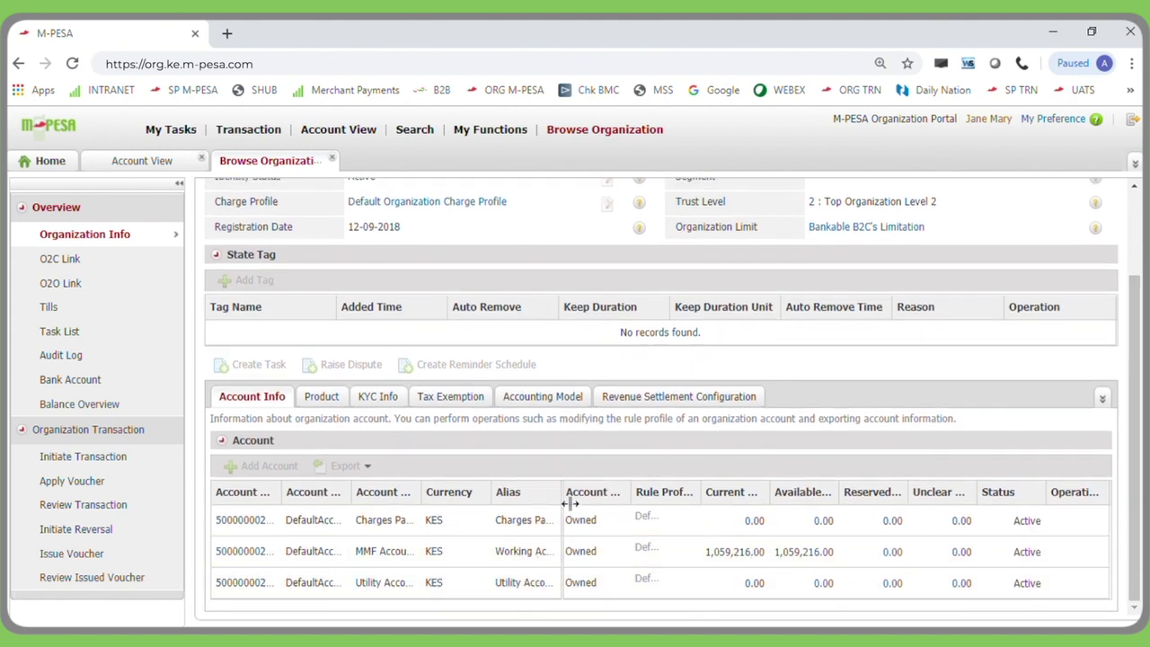
drag(566, 503, 578, 503)
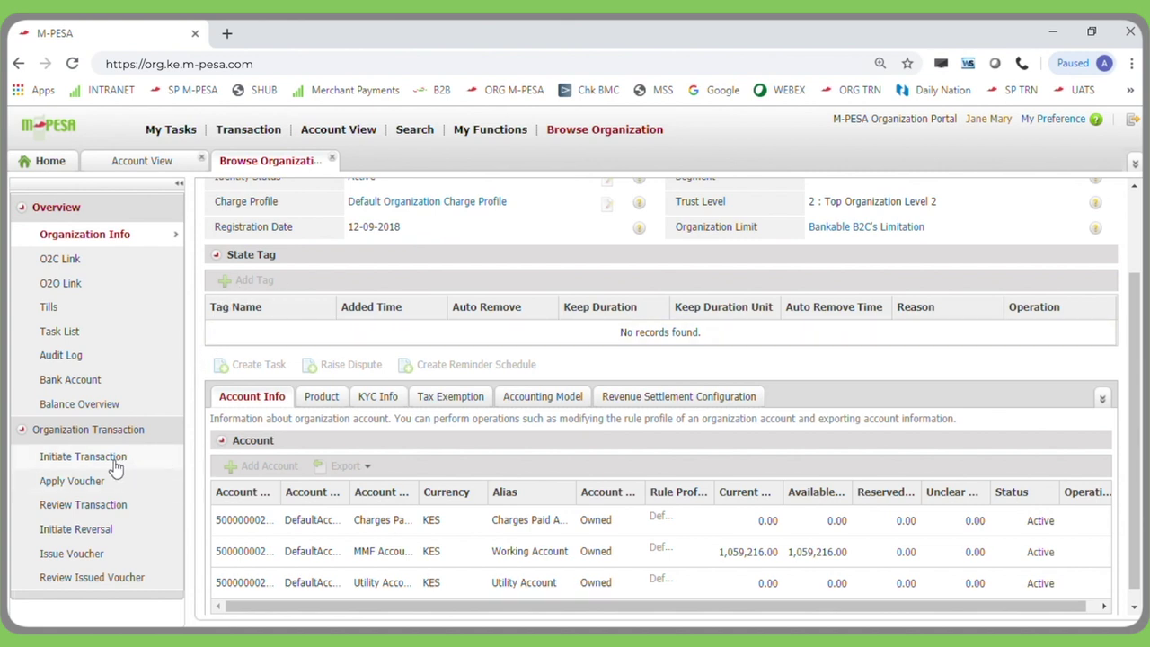
click(490, 131)
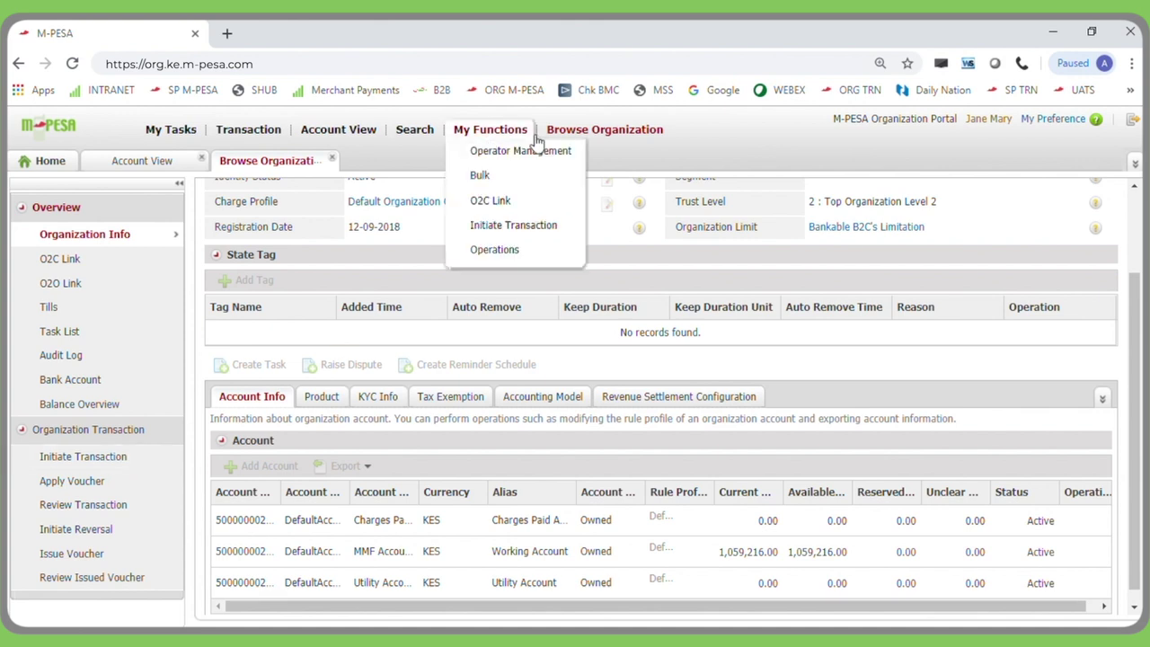
Step: Start an Initiate Transaction using the 'Move Funds from MMF Account to Utility Account' service
click(568, 228)
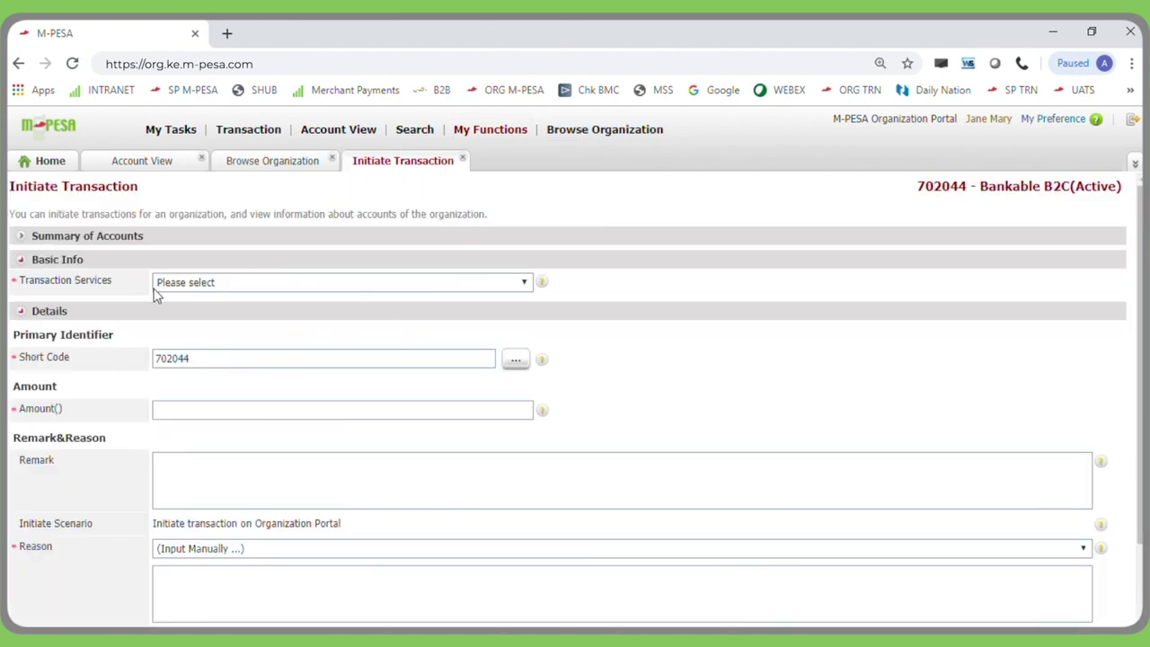
click(30, 241)
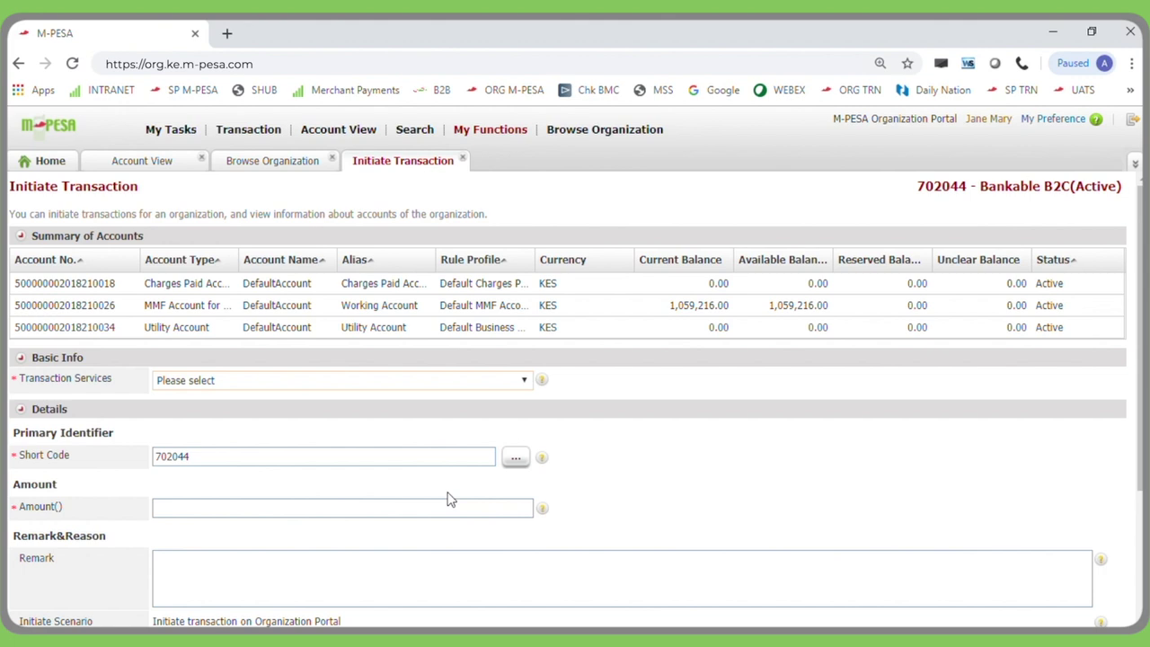
key(Down)
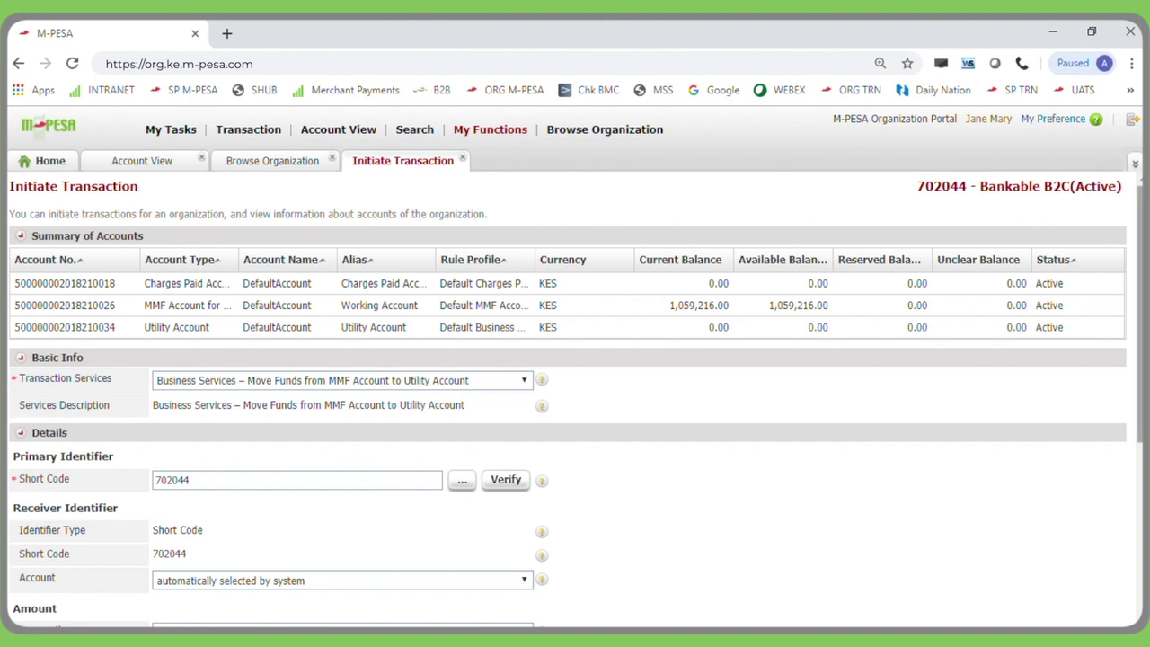
Step: Enter amount 5,000 and reason 'Funds transfer to Utility', fixing the 'tranfer' typo
scroll(1140, 314, down, 4)
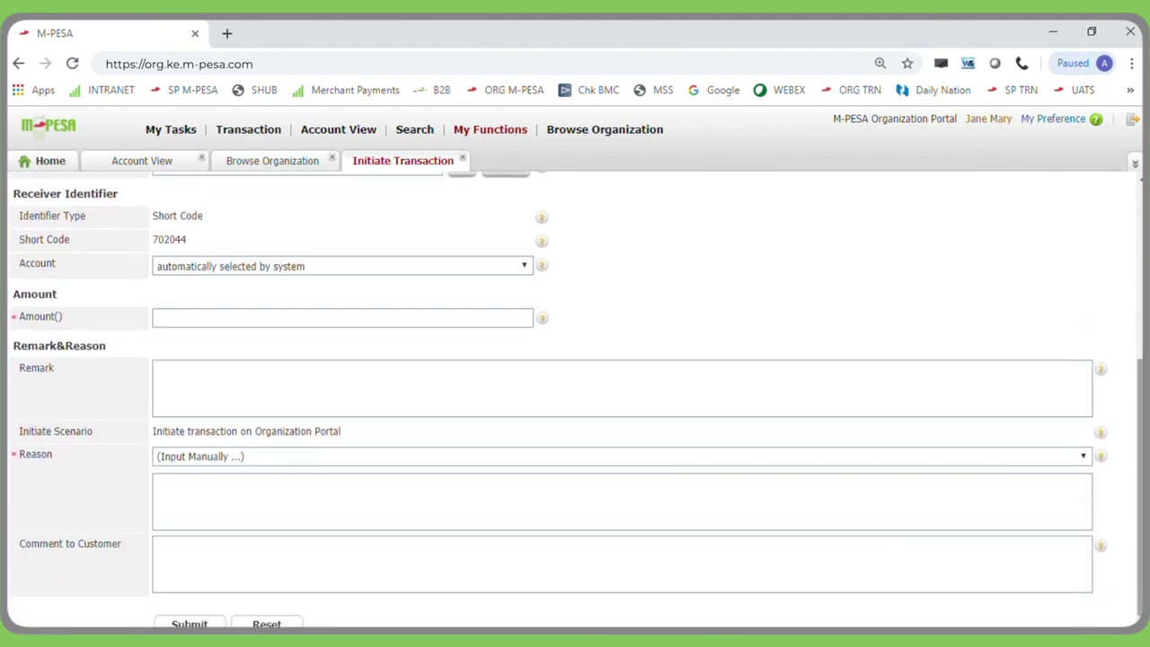
click(263, 327)
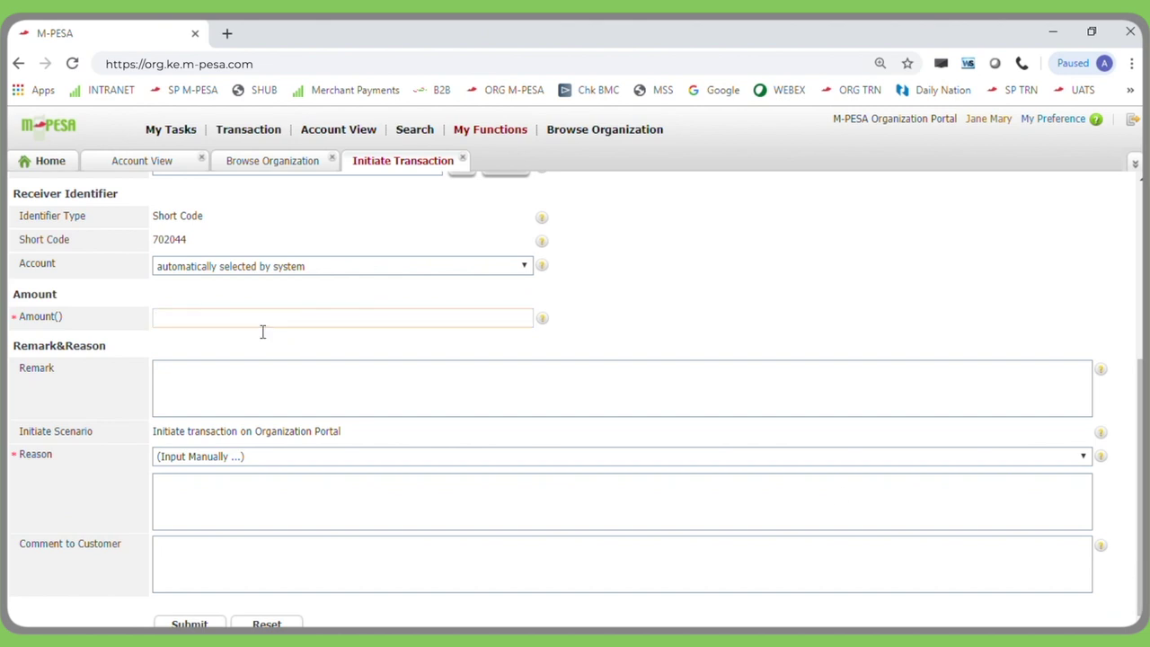
text(5,000)
click(194, 504)
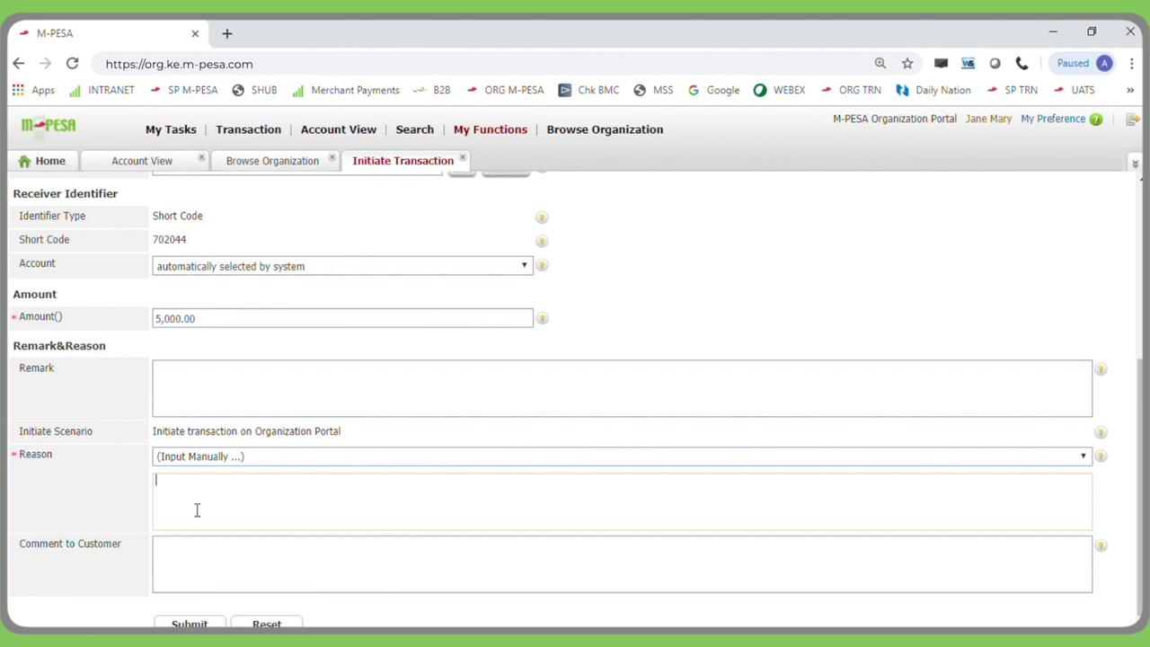
text(s tranfer to Utility)
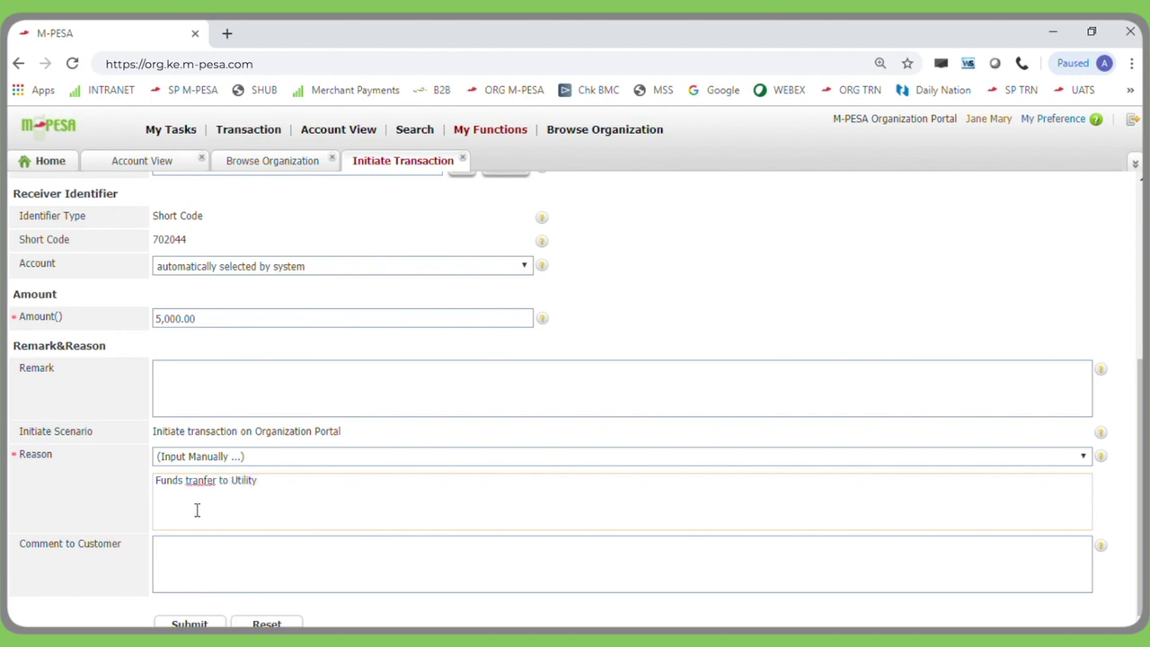
double_click(213, 488)
text(transfer)
scroll(1138, 470, down, 1)
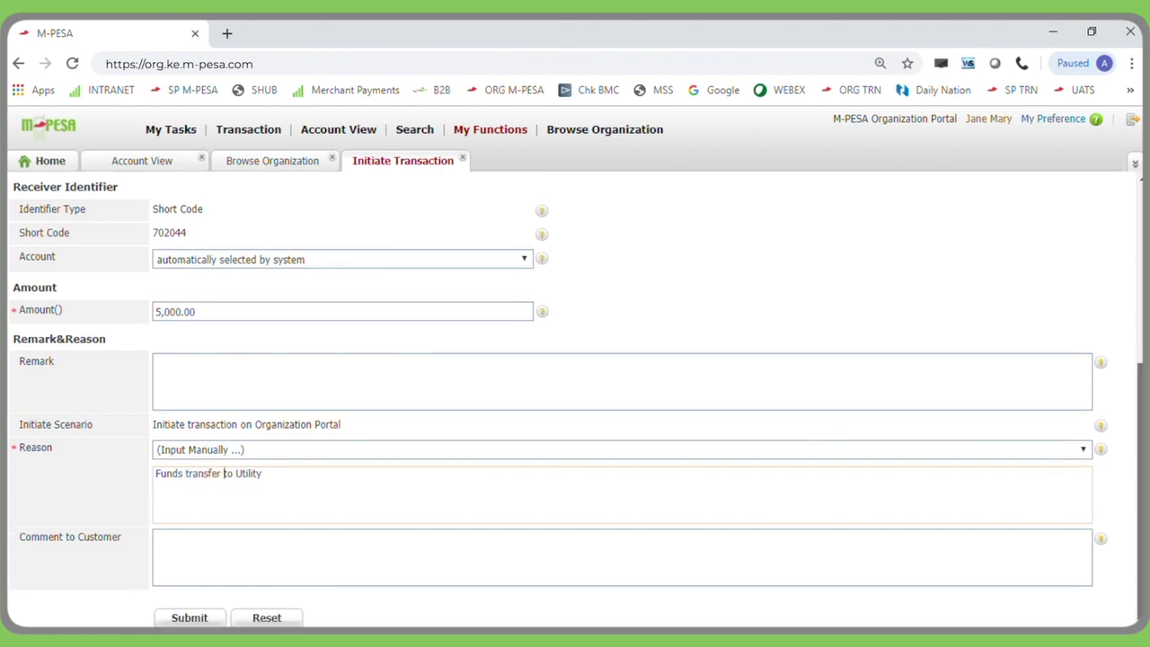
Step: Submit the 5,000.00 transfer and choose Continue in the Transaction Budget dialog
click(189, 618)
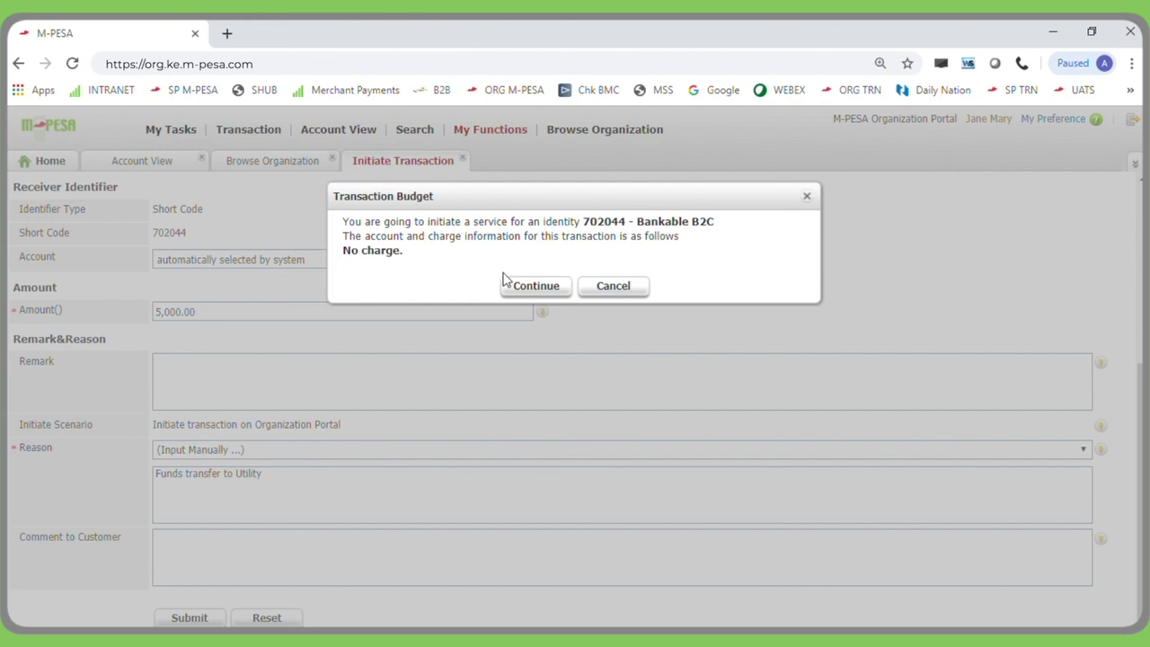
click(539, 288)
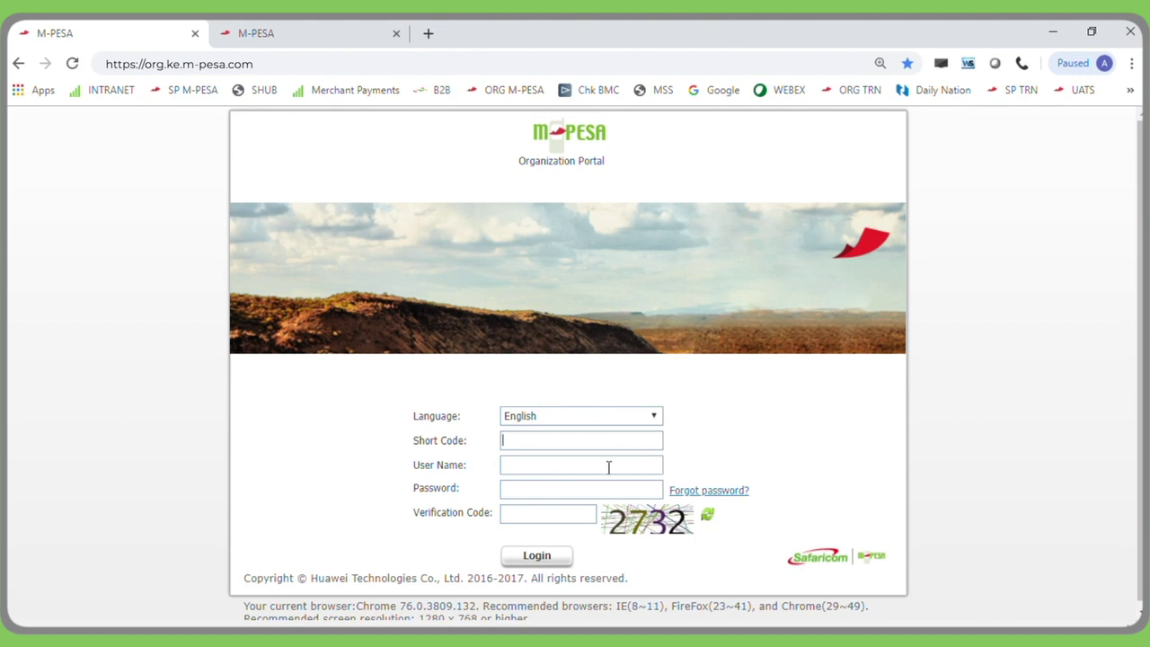
Step: Log in with the second operator's short code, user name, password and verification code
text(7)
text(022)
text(44)
click(577, 472)
click(555, 493)
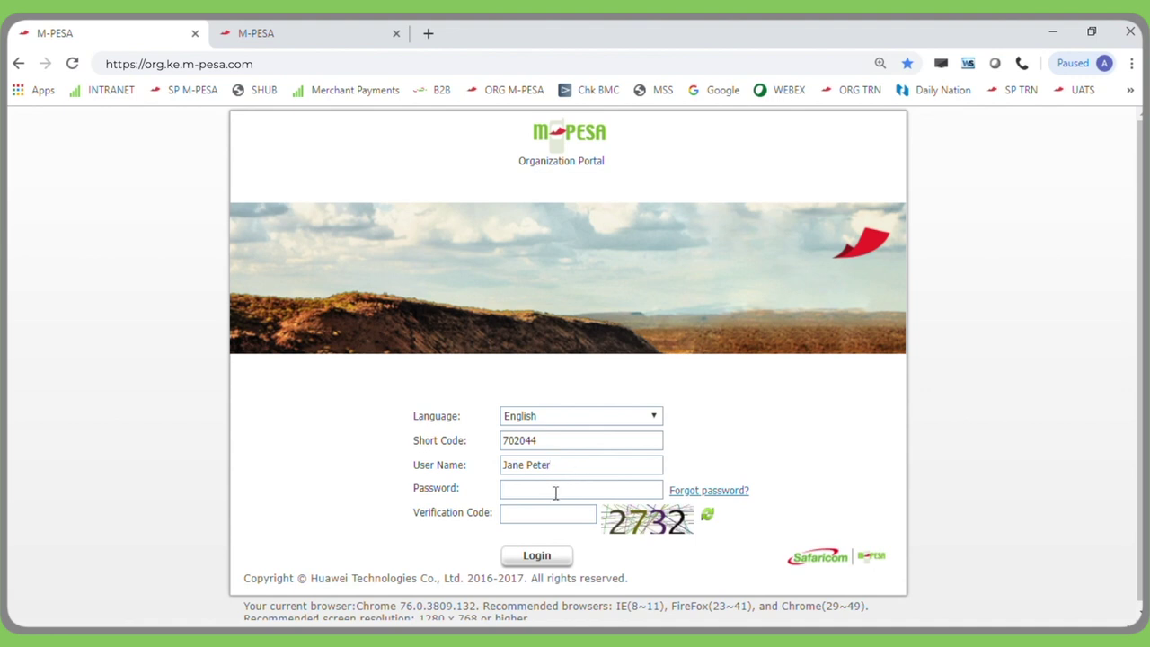
text(••)
text(27)
text(32)
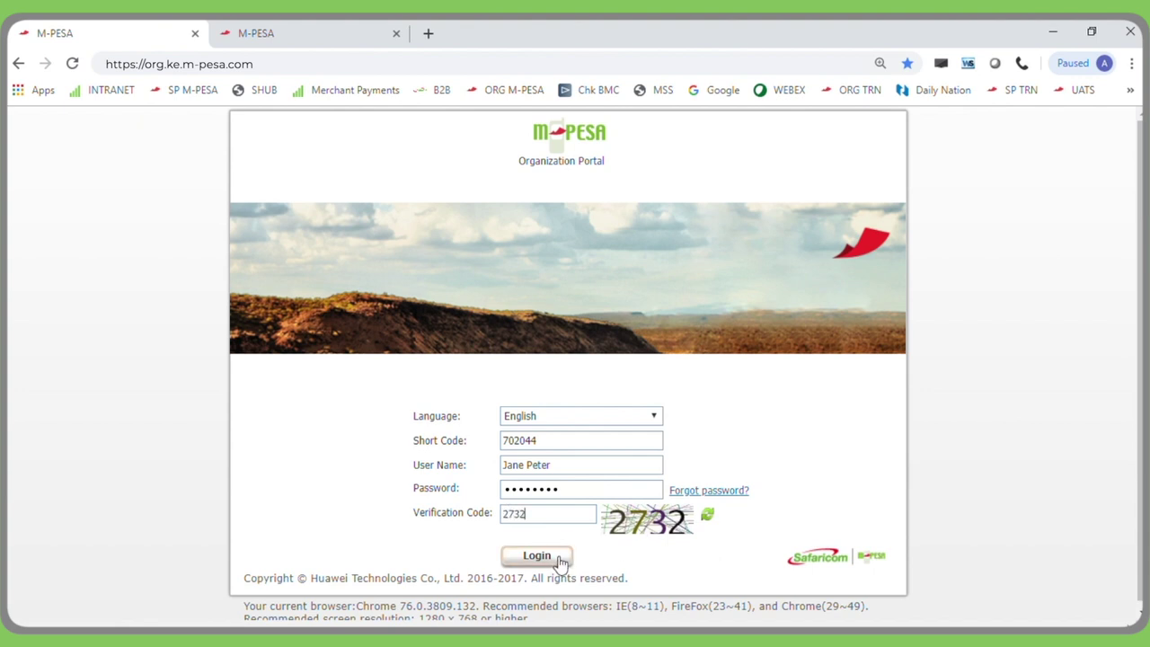
key(Return)
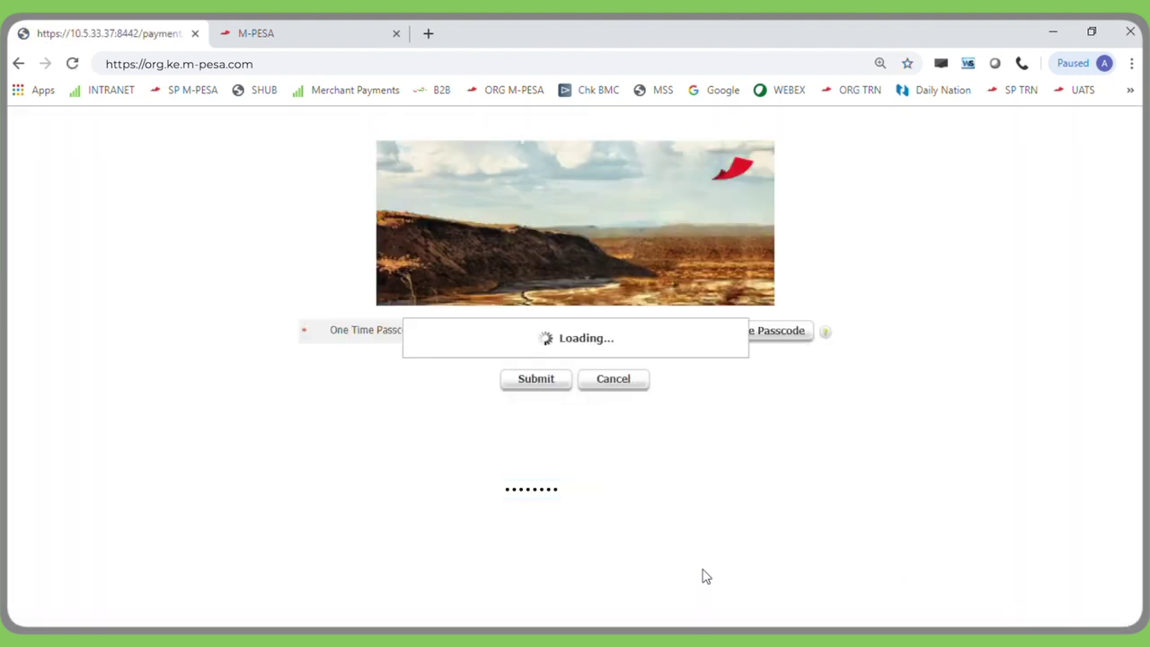
Step: Enter and submit the second operator's one-time passcode
click(493, 336)
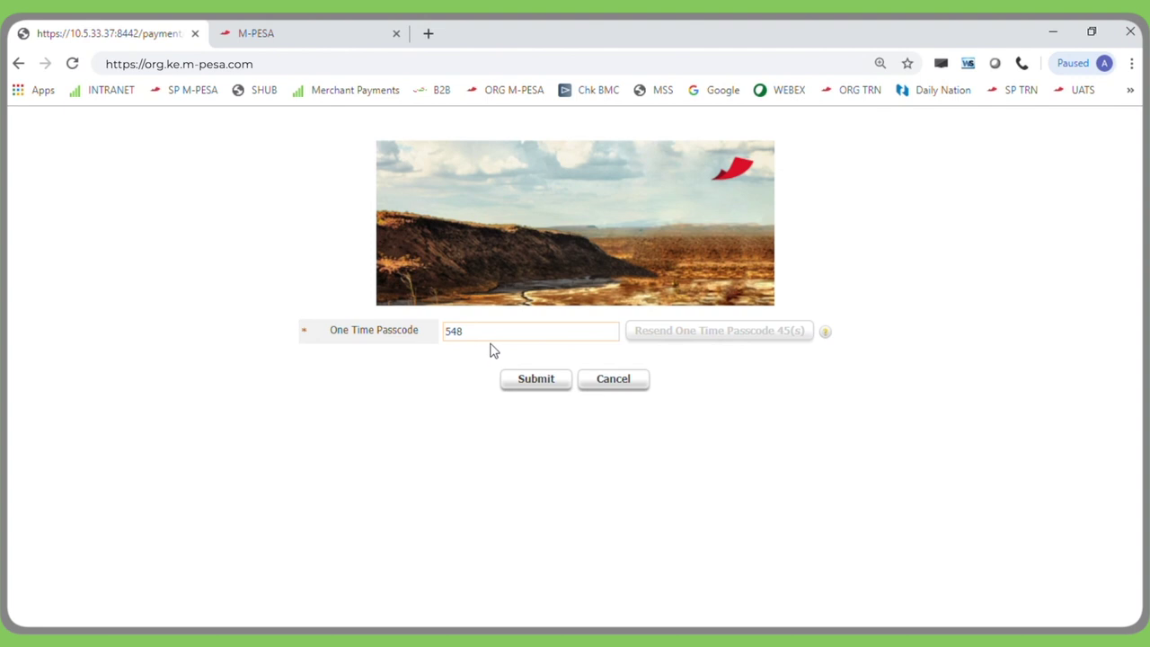
text(6)
click(527, 381)
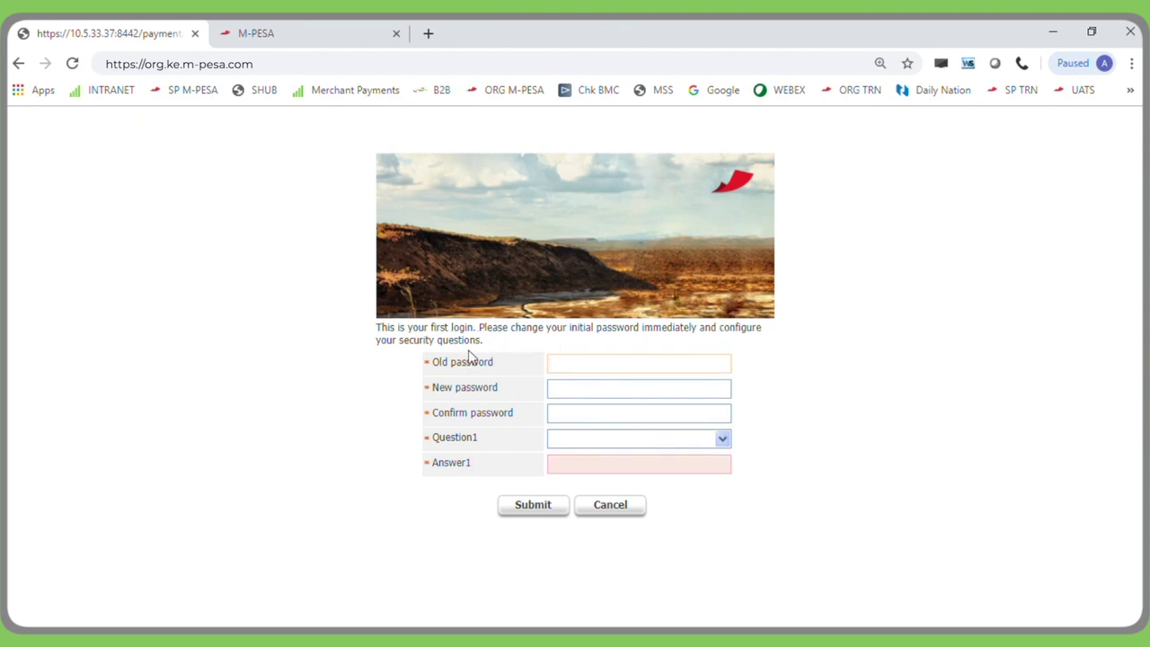
Step: Enter the old password, then the new password and its confirmation
text(a)
click(578, 387)
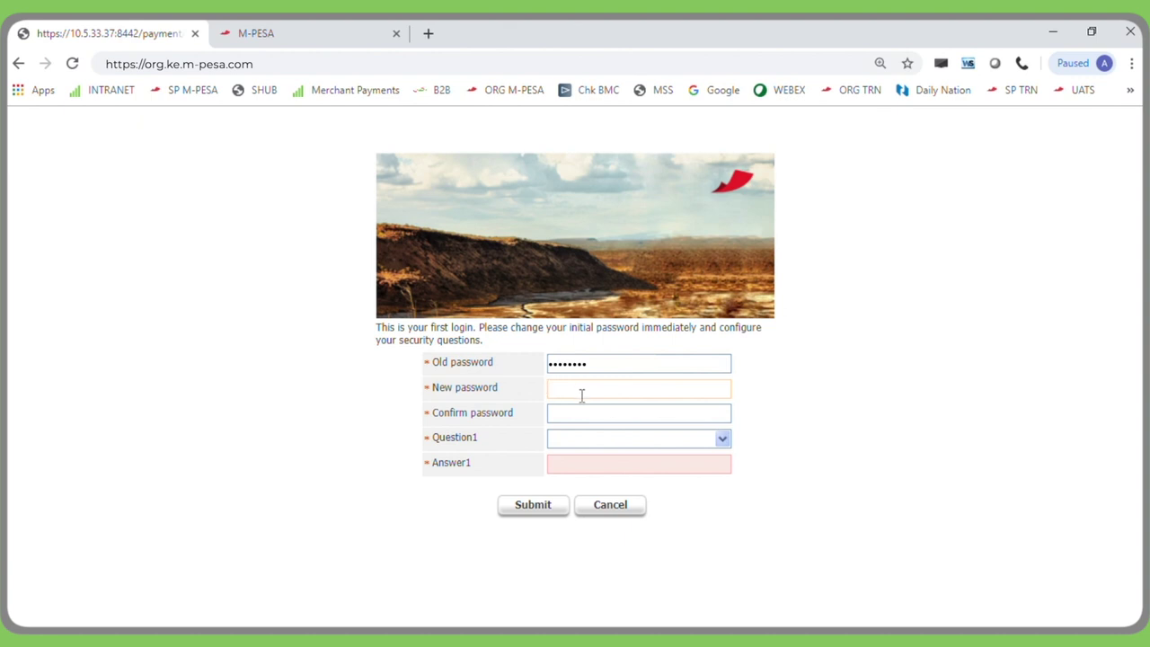
text(••)
click(580, 419)
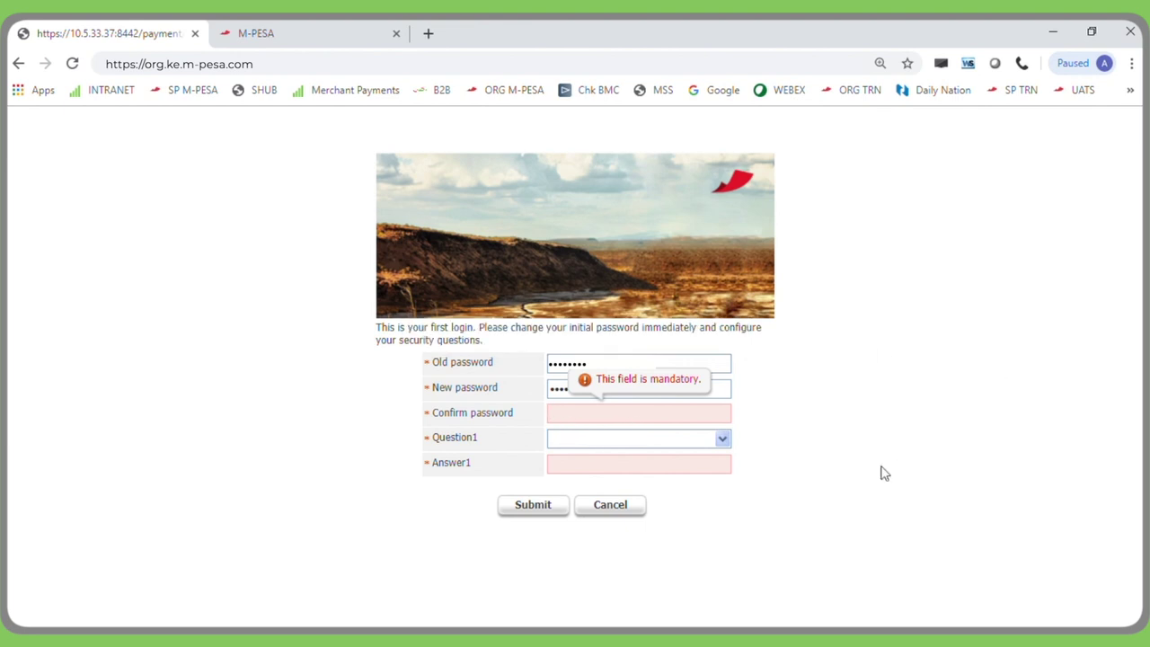
text(•)
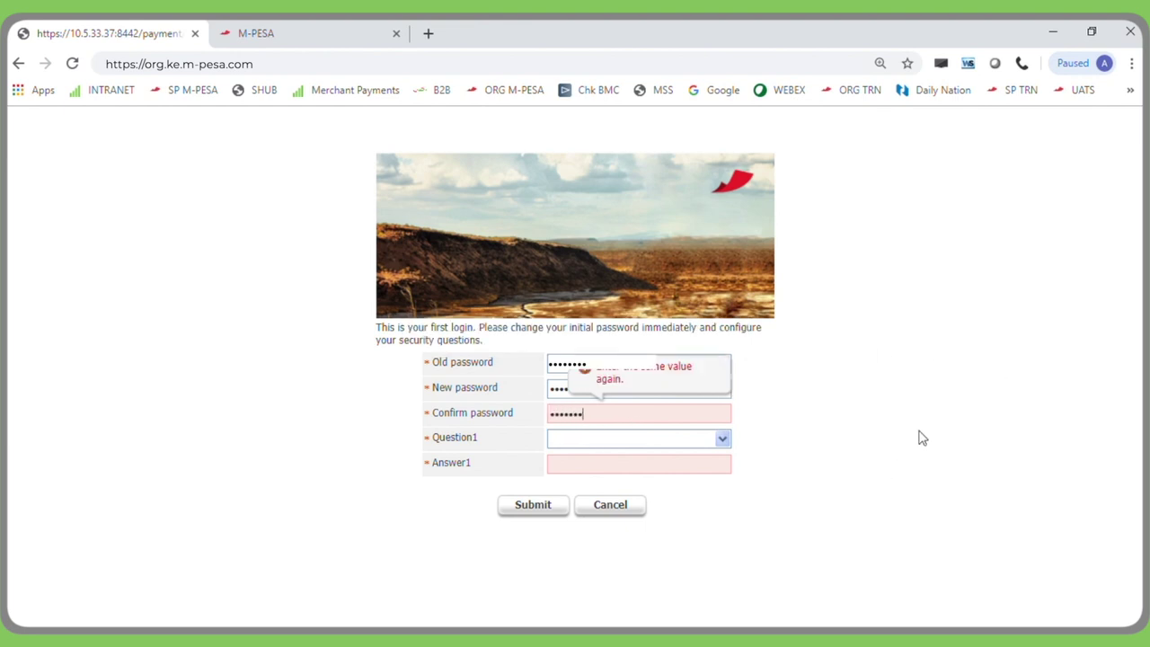
text(•)
Step: Choose 'Your birth address' as Question1, enter its answer, and confirm submission
click(721, 440)
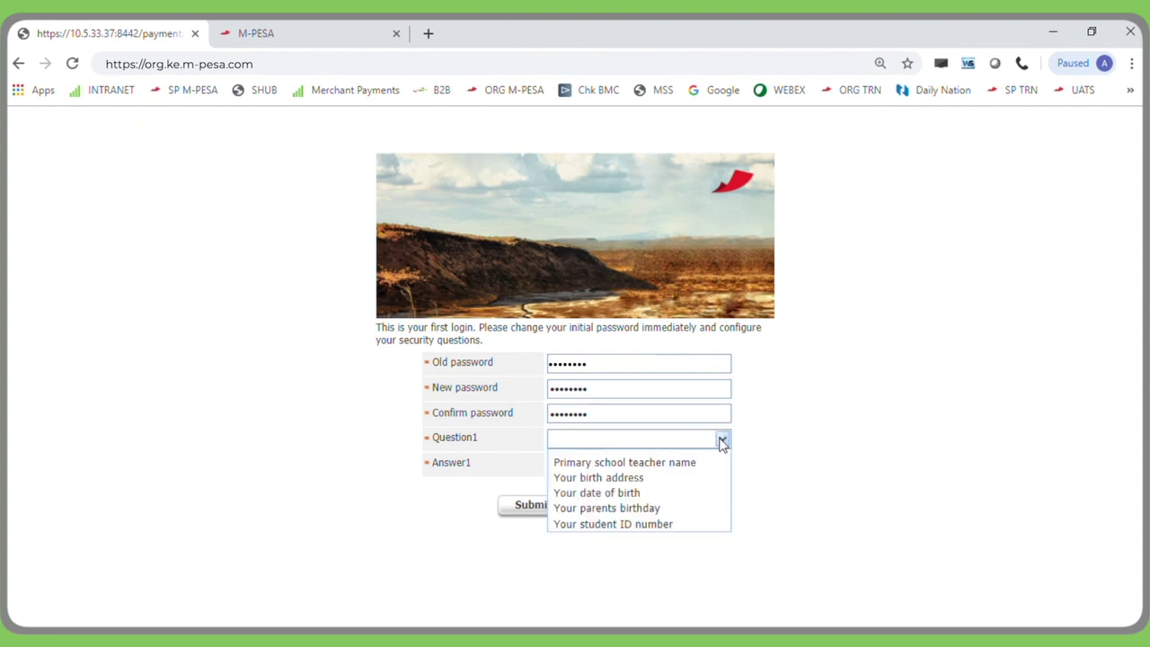
click(630, 479)
click(588, 466)
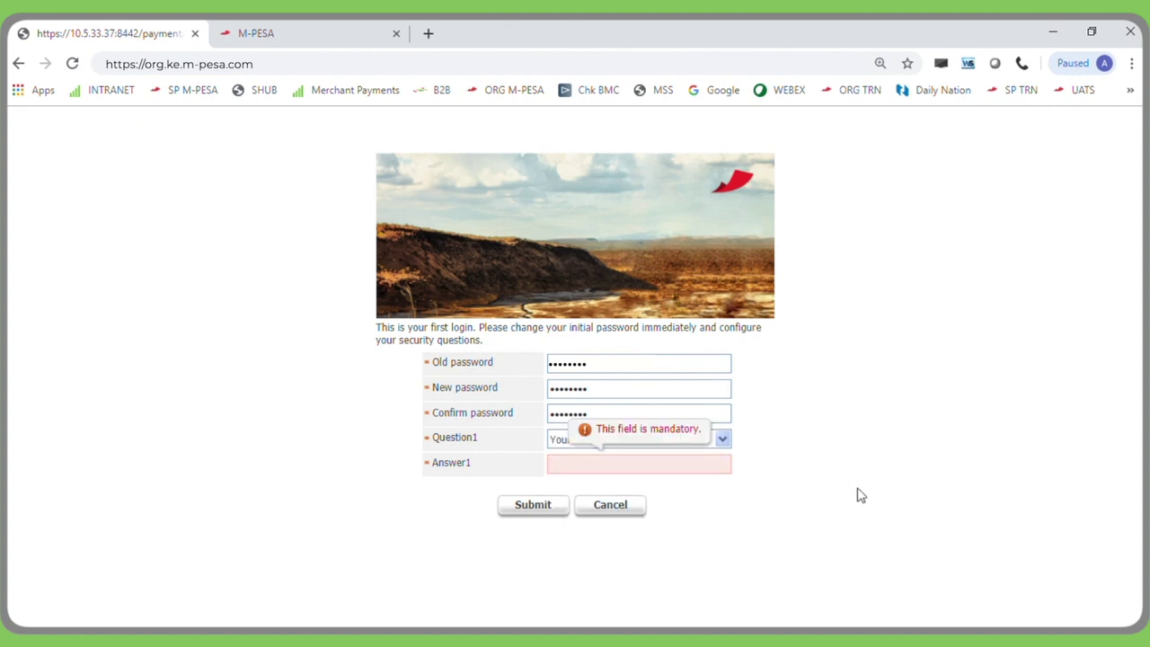
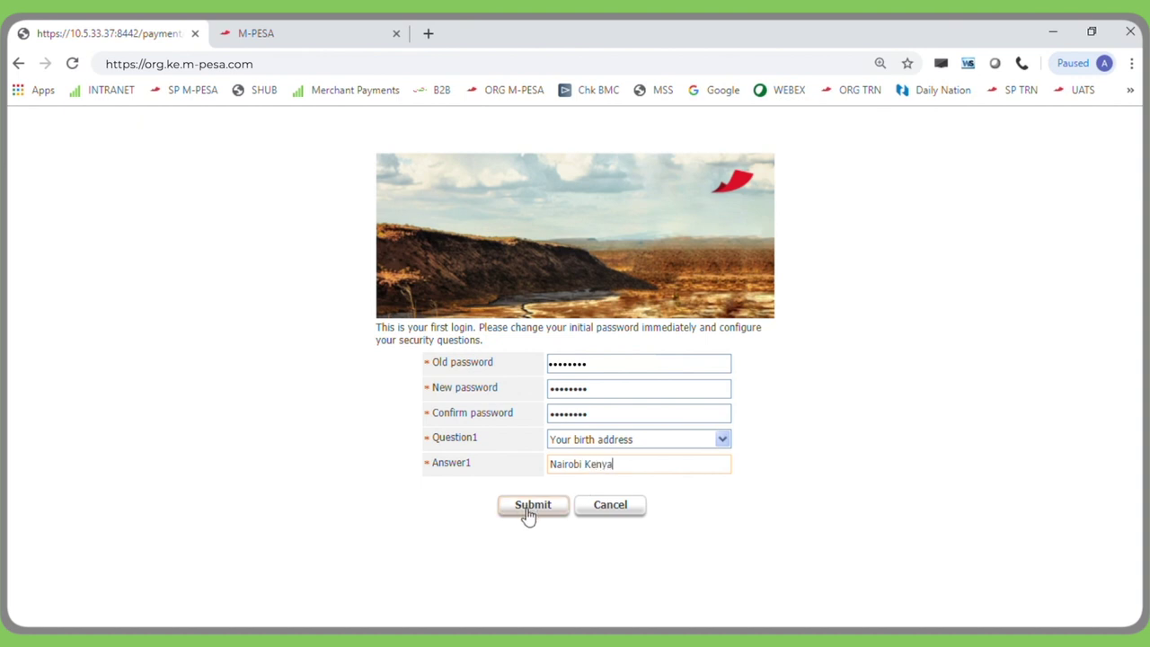
click(531, 506)
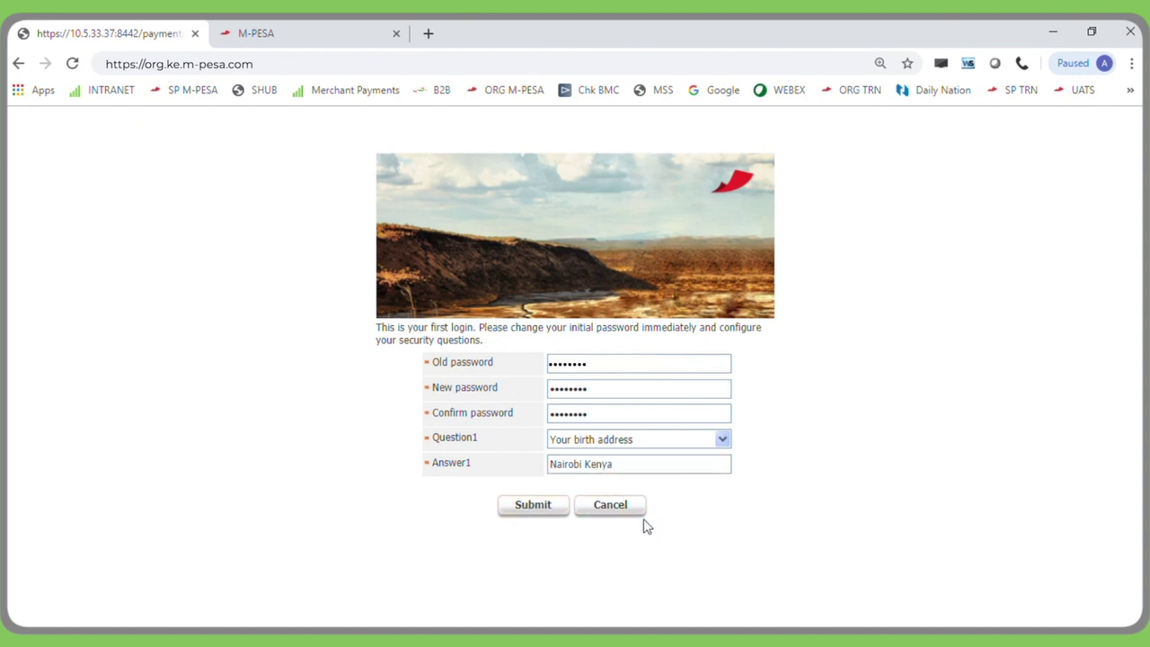
click(534, 323)
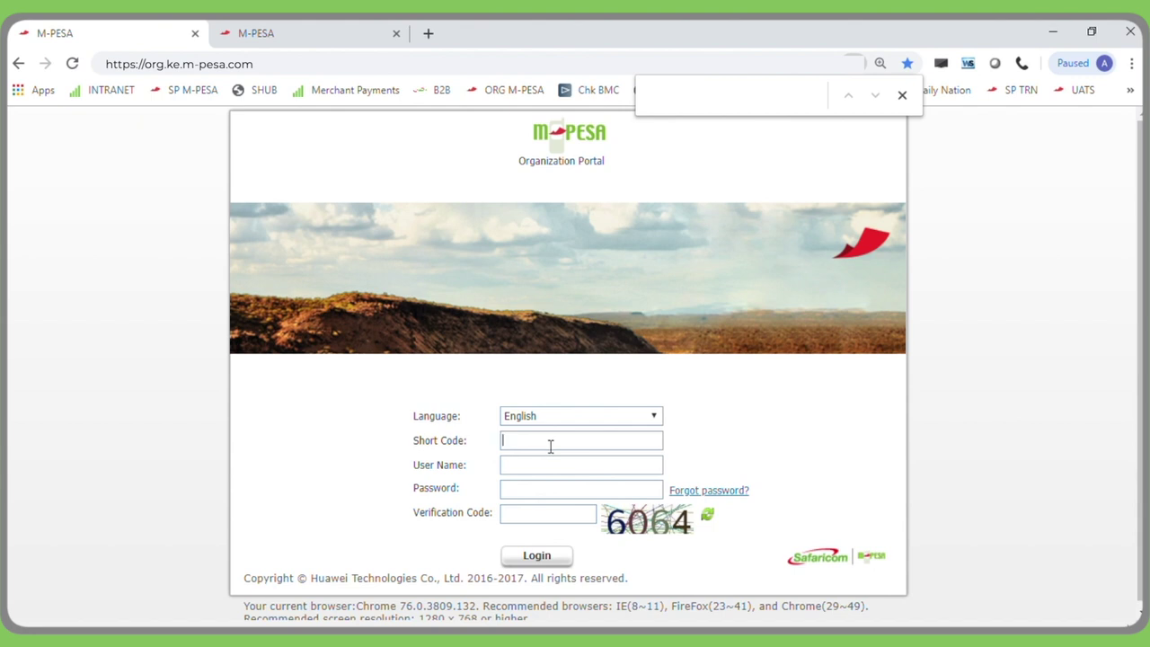
Step: Log in as the second operator with the organization short code, user name, new password and verification code
text(702044)
click(539, 467)
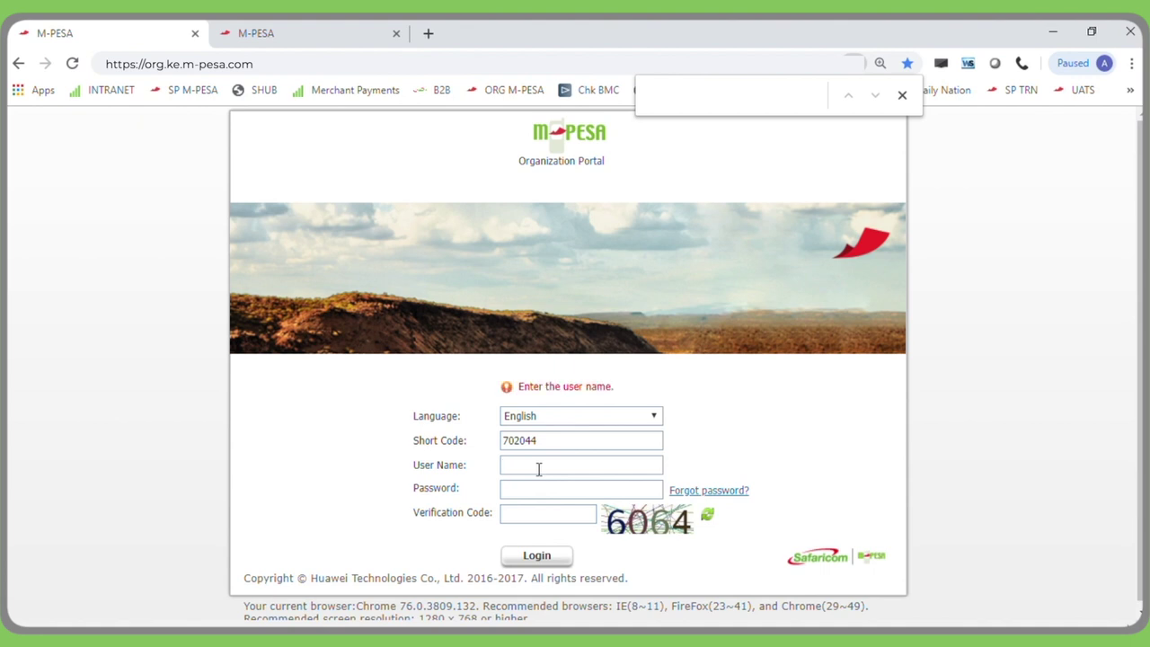
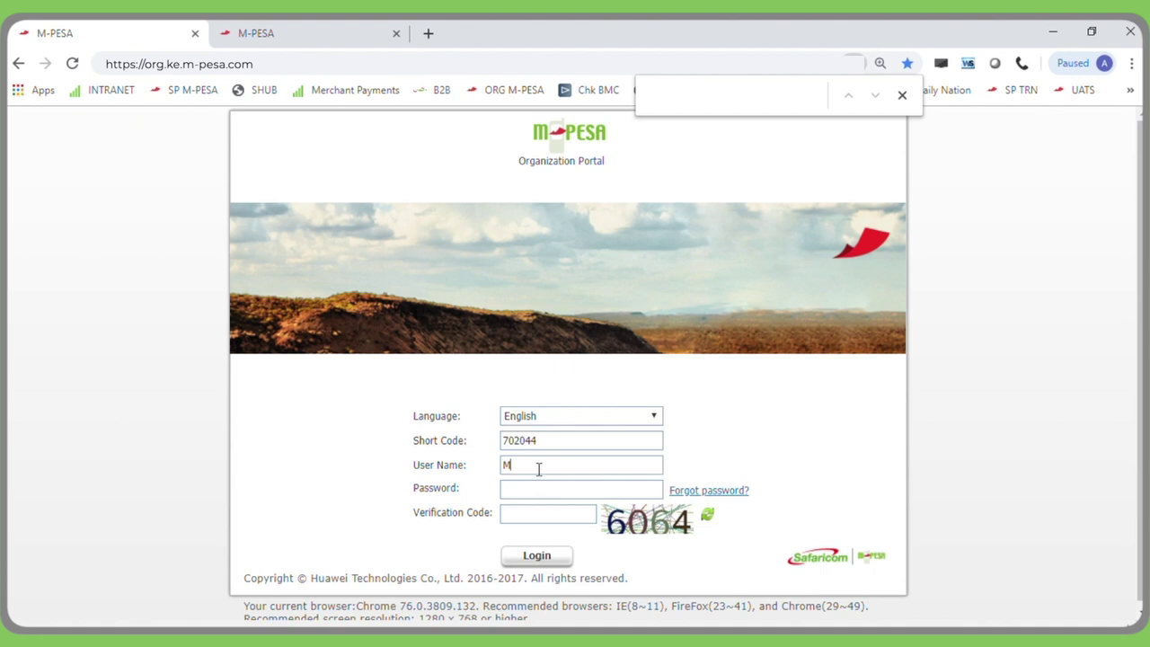
click(598, 496)
text(•••••)
click(555, 515)
text(6064)
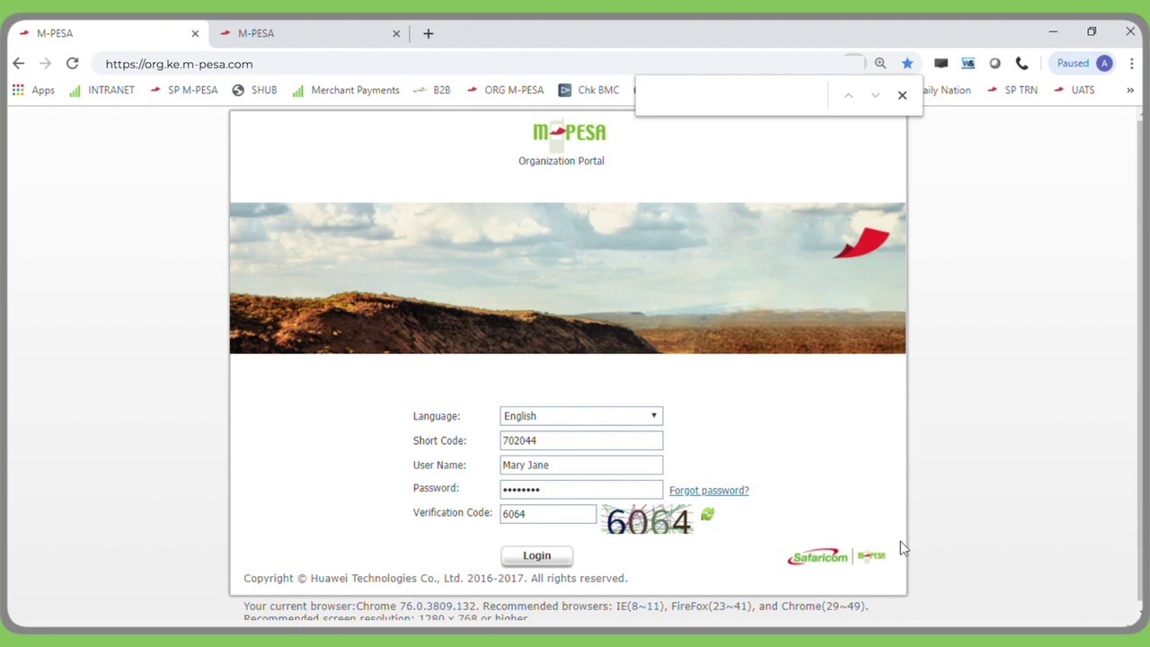
key(Return)
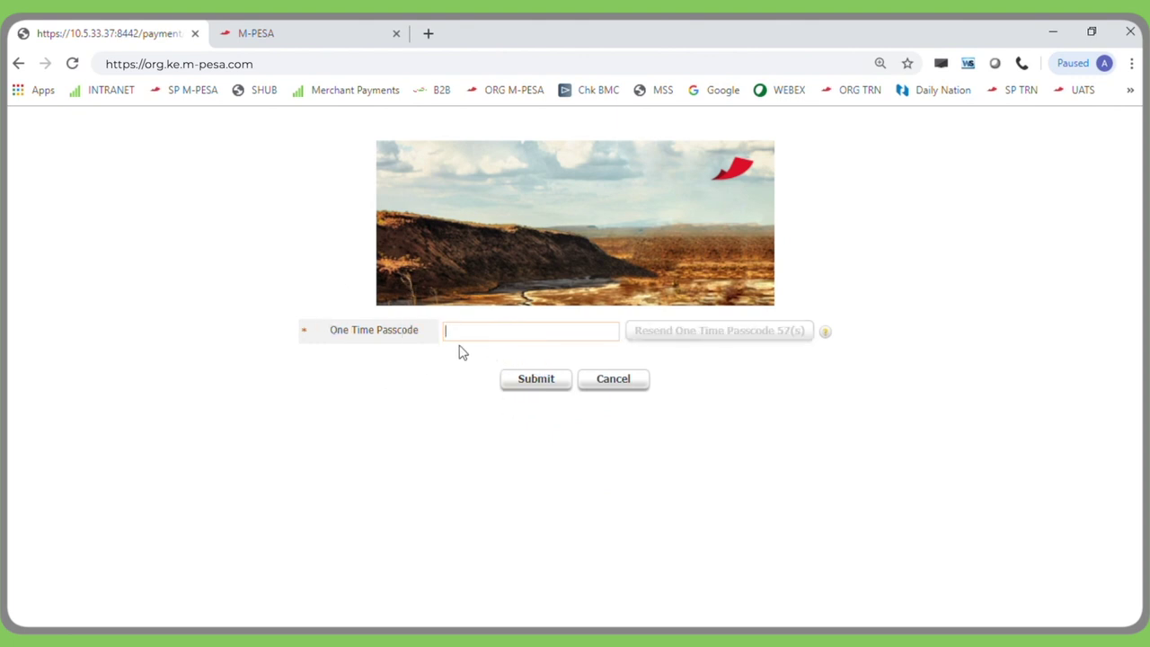
Step: Enter the six-digit one-time passcode sent to the second operator and submit it
click(480, 344)
click(534, 379)
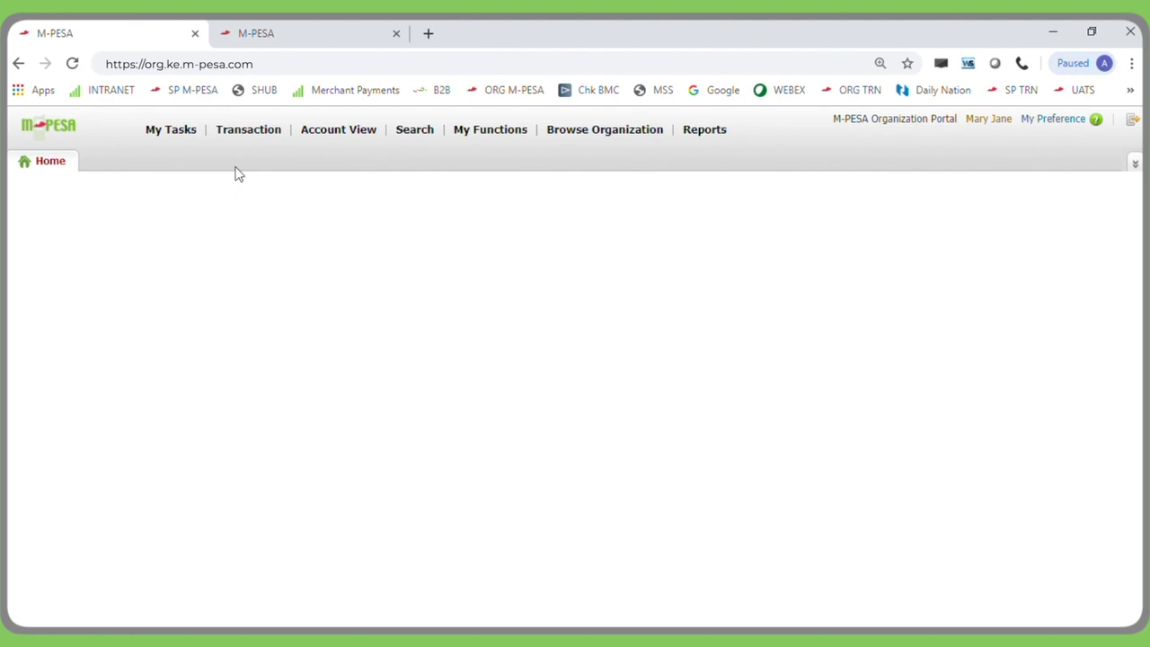
Step: Search the My Tasks Group Task list to show the pending Organization Internal Transfer
click(185, 137)
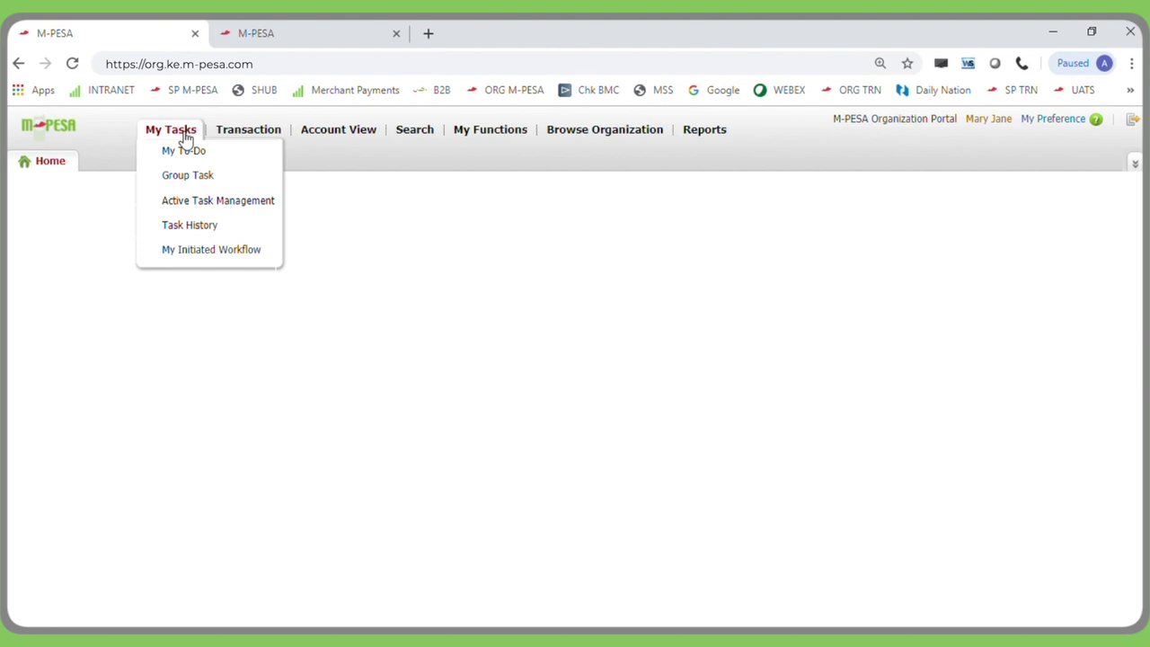
click(241, 177)
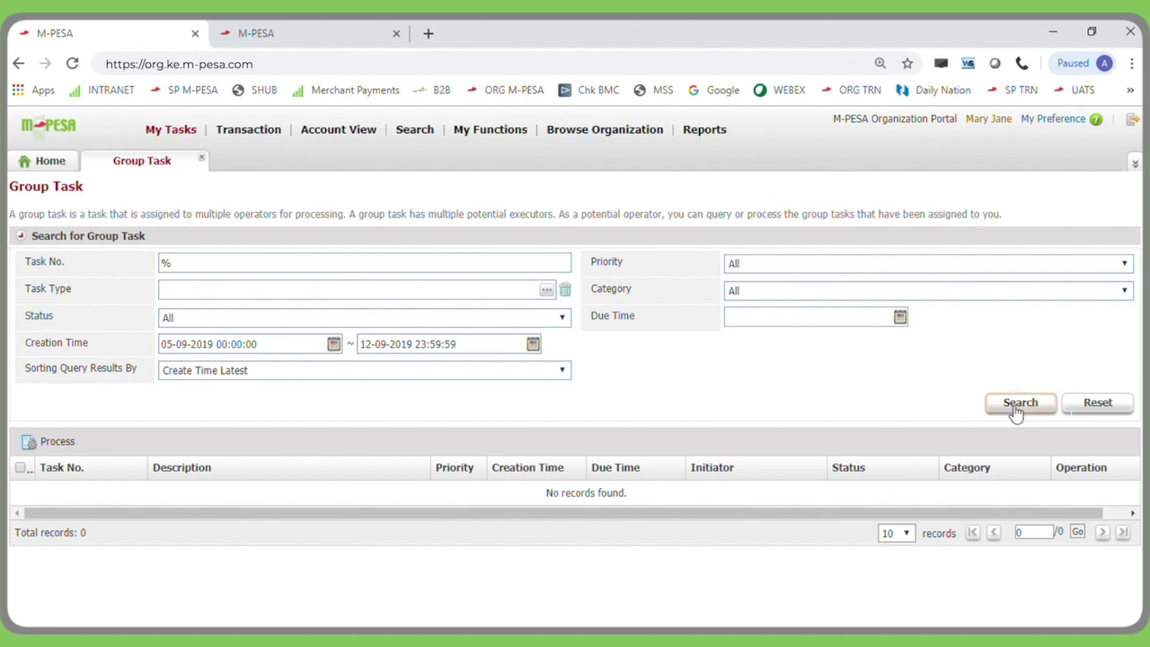
click(1016, 406)
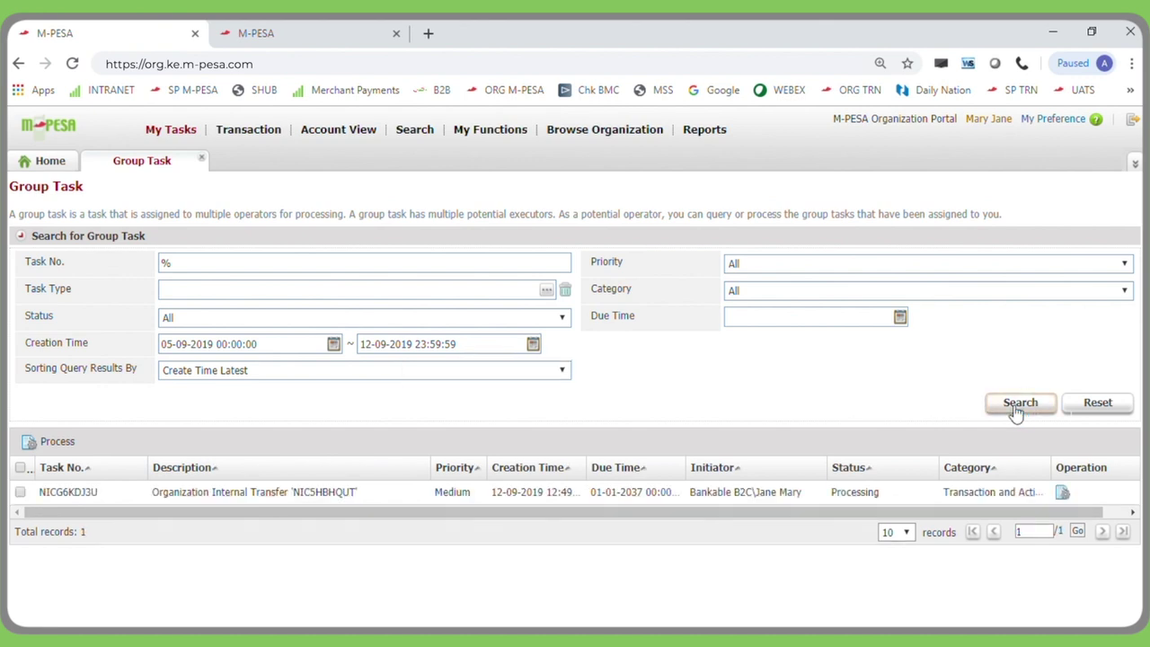
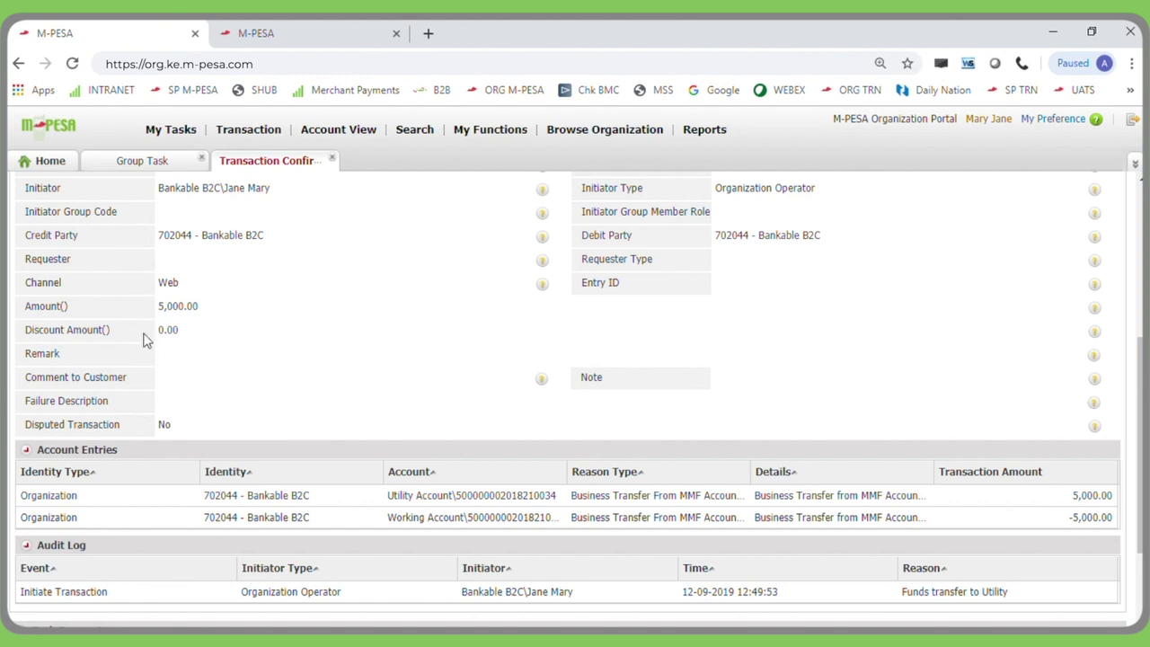
Step: Show the Confirm Transaction entry under the Transaction menu on the Home page
scroll(1141, 412, down, 3)
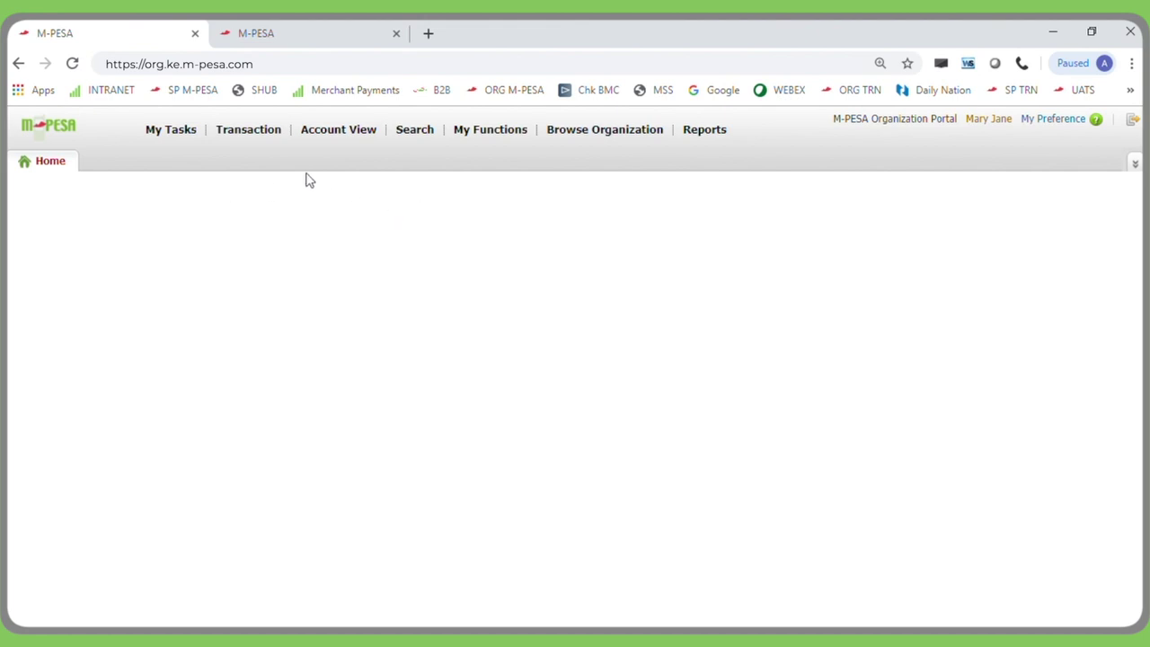
mouse_move(274, 147)
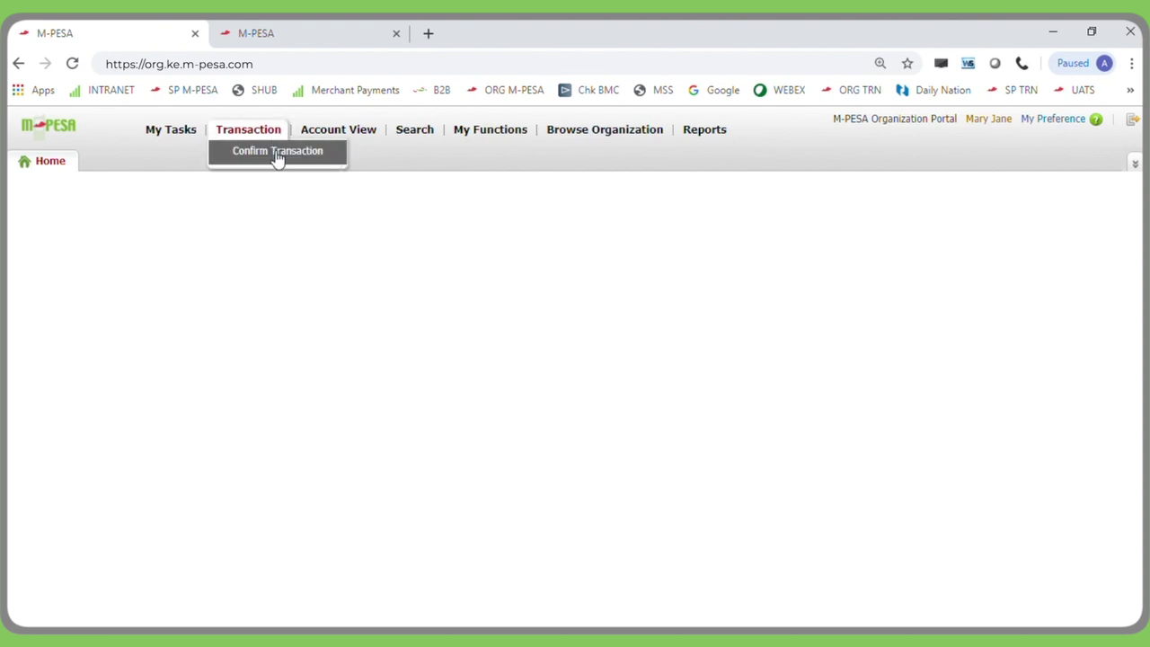
Step: Open the Confirm Transaction page listing the pending 5,000.00 utility transfer
click(275, 152)
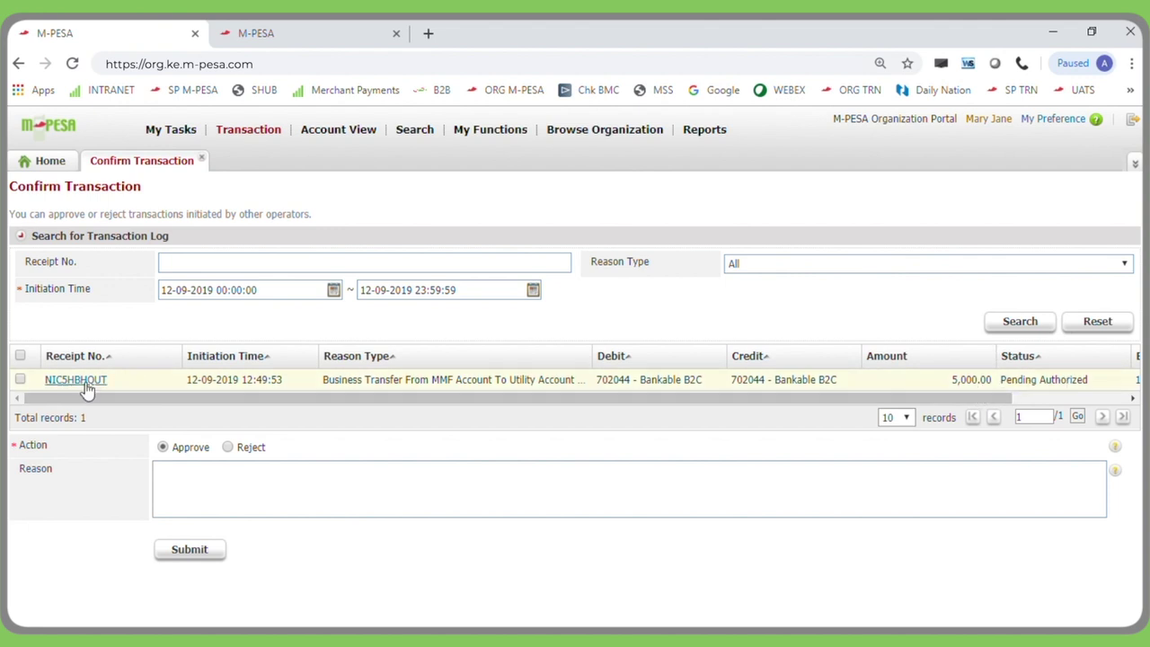
Step: Approve the 5,000.00 utility transfer with reason 'Funds Transfer approval' and confirm the submission
click(21, 380)
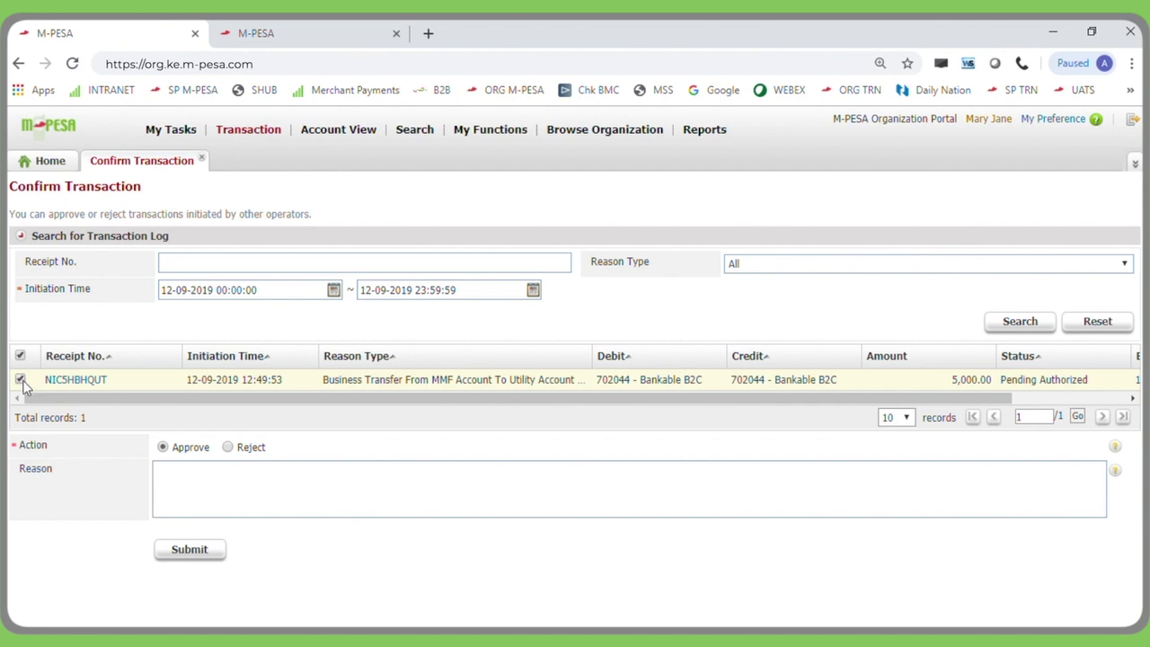
click(187, 480)
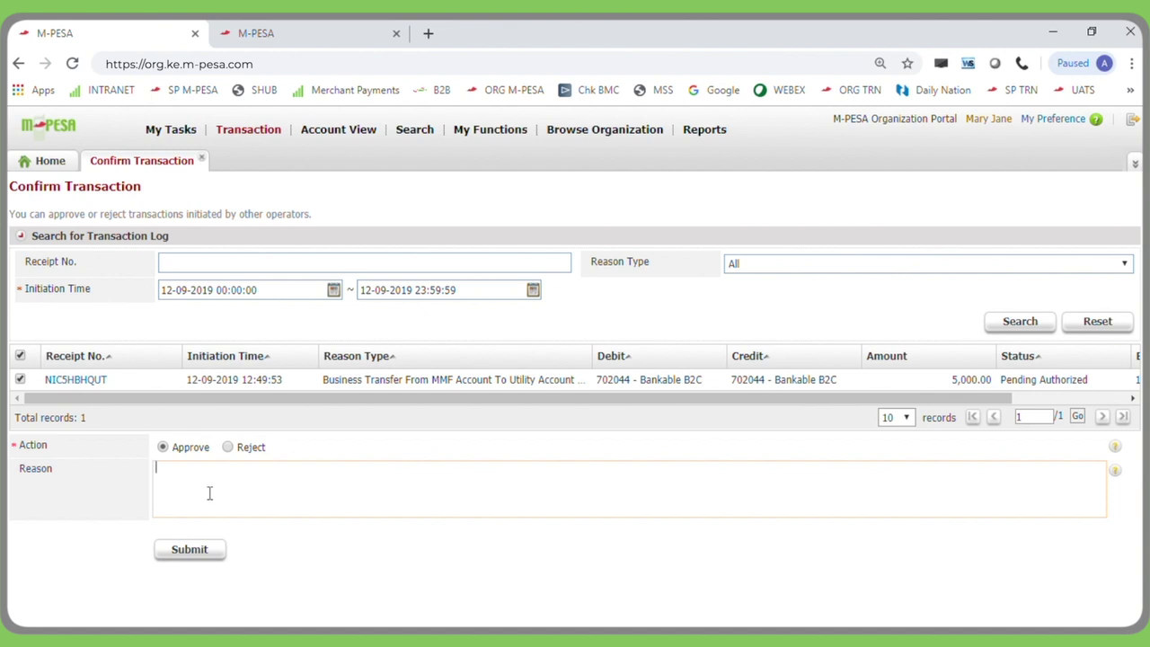
text(Funds Transfer approval)
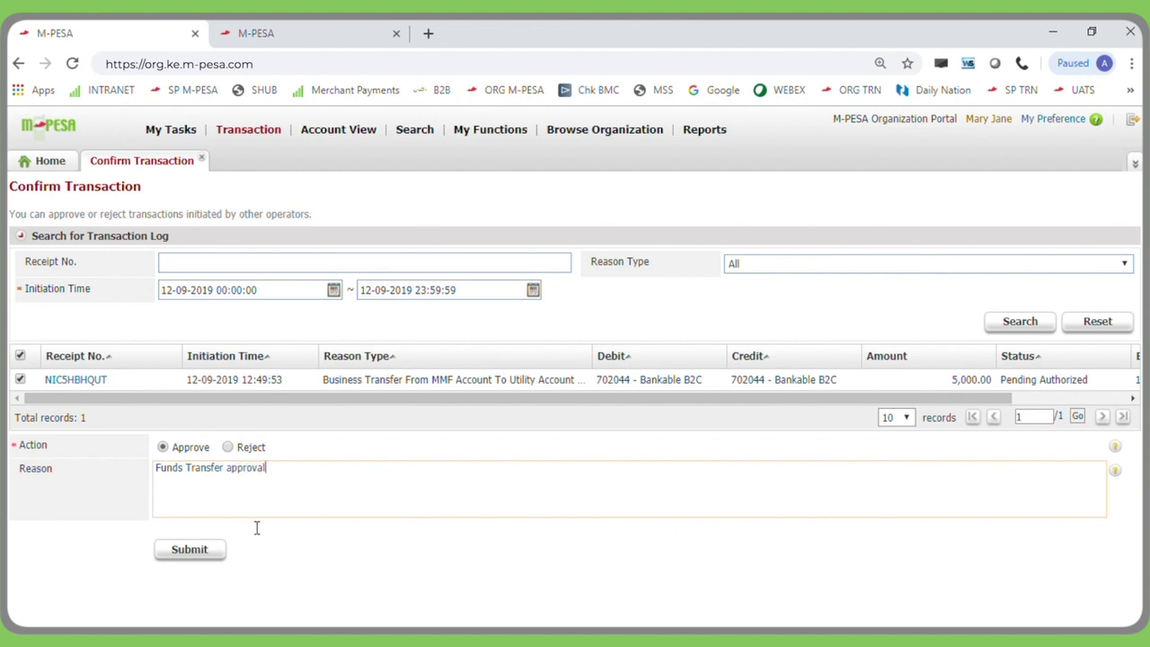
click(219, 555)
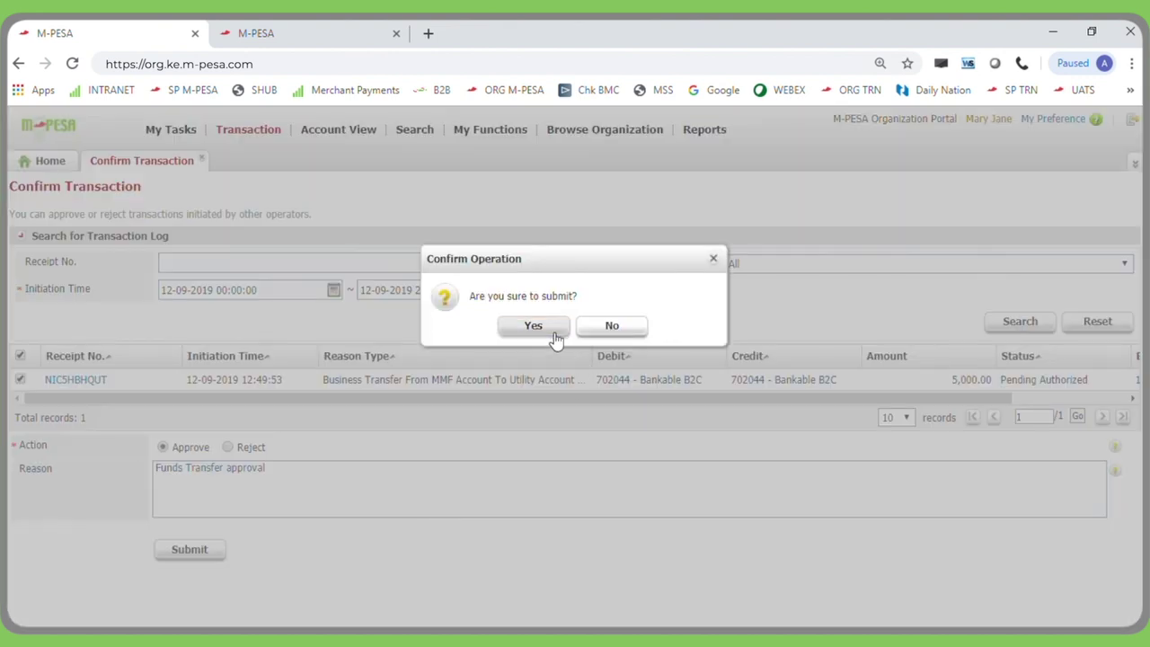
click(552, 331)
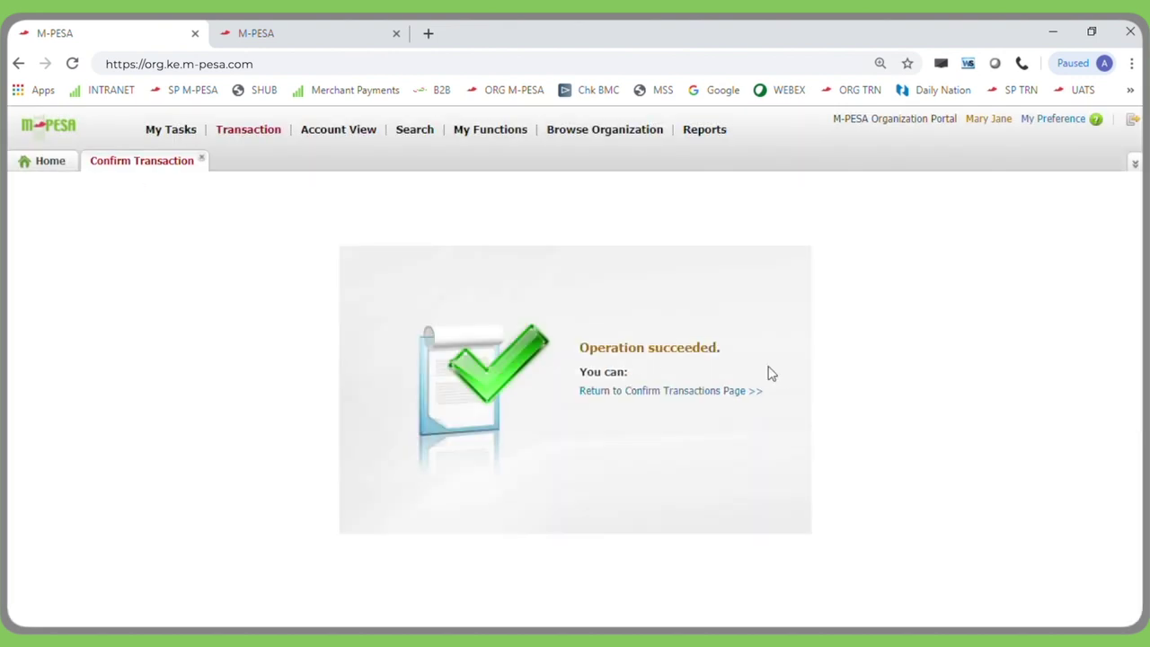